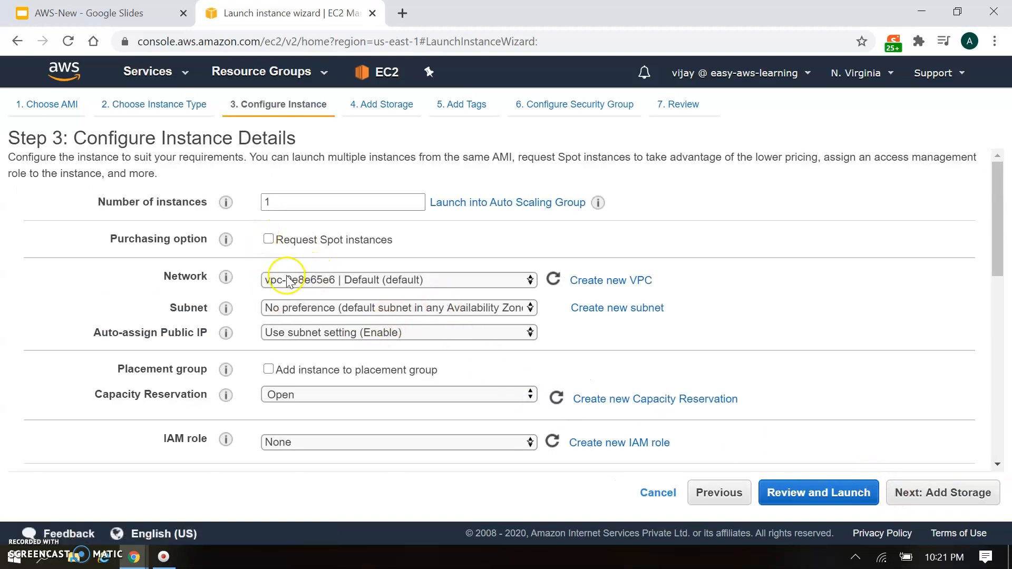
# Look through the instance configuration details for an option to enable hibernation
pyautogui.scroll(-3, 277, 306)
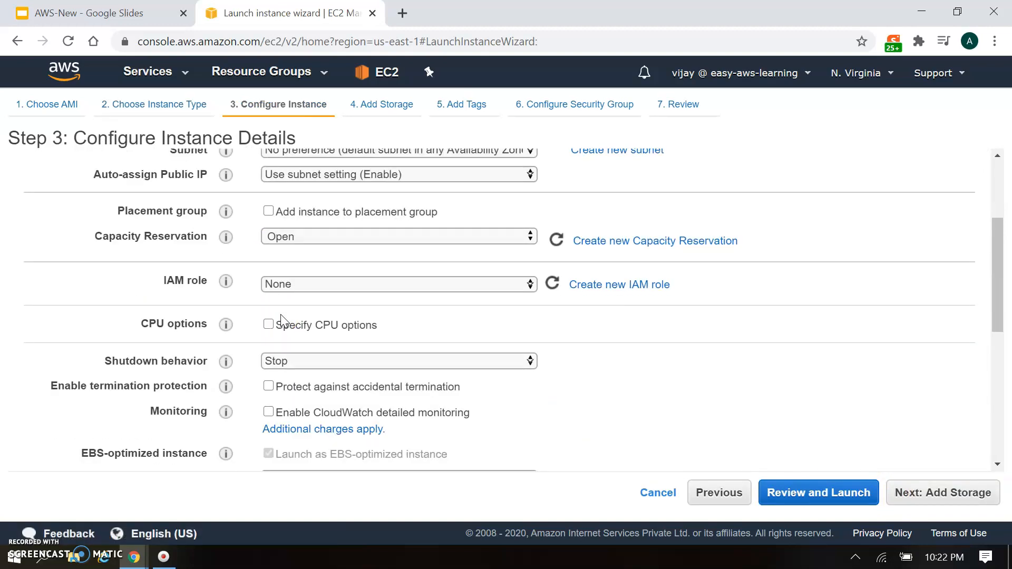
pyautogui.scroll(-2, 281, 319)
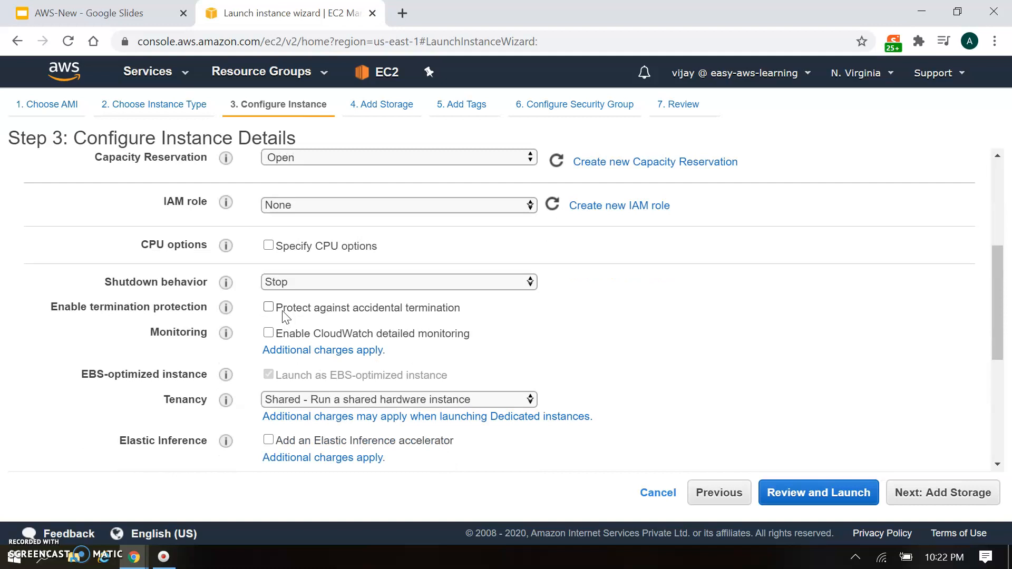
pyautogui.scroll(-2, 284, 315)
pyautogui.scroll(2, 294, 300)
pyautogui.scroll(2, 295, 348)
pyautogui.scroll(2, 314, 364)
pyautogui.scroll(2, 302, 323)
pyautogui.scroll(-2, 304, 321)
pyautogui.scroll(-2, 317, 449)
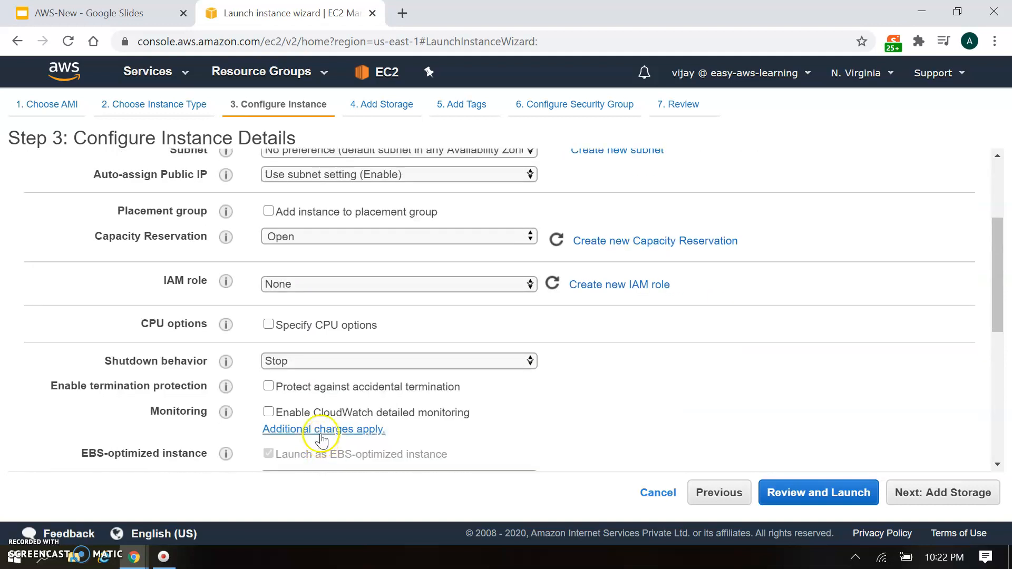
pyautogui.scroll(-6, 293, 396)
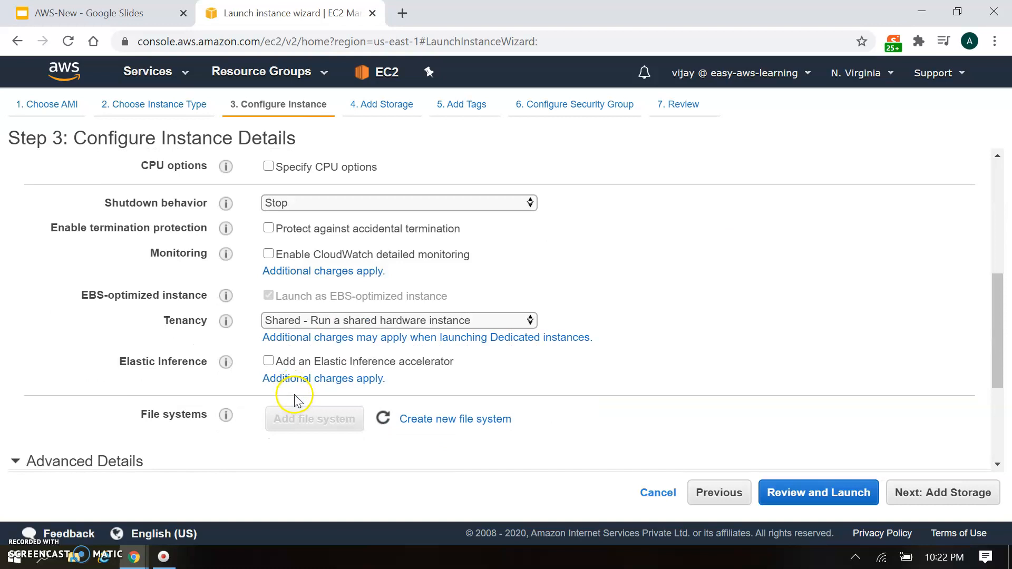
# Return to the instance type selection, change the type to m5.large and confirm continuing with it
pyautogui.click(719, 494)
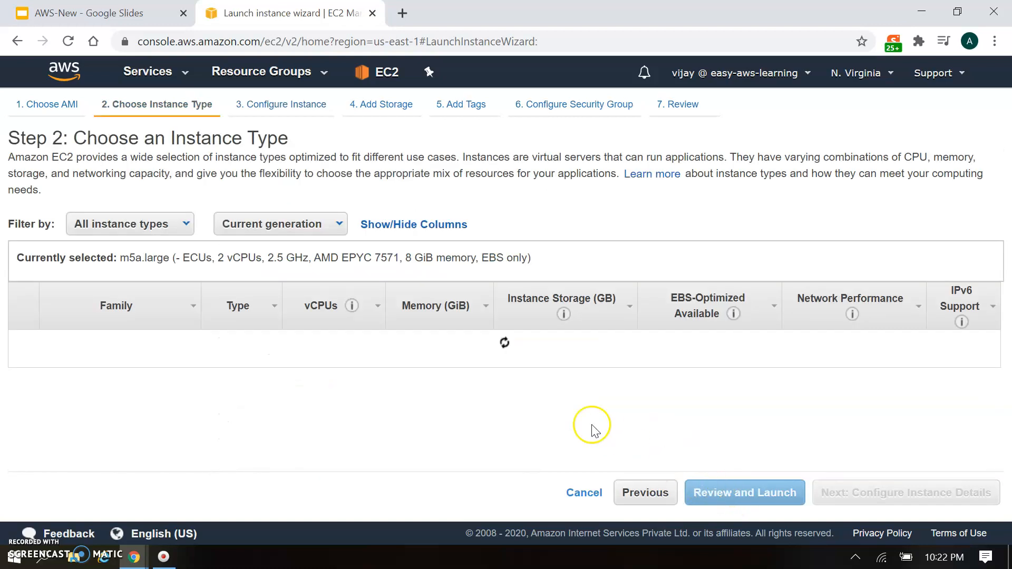
pyautogui.scroll(-5, 369, 392)
pyautogui.scroll(-12, 325, 390)
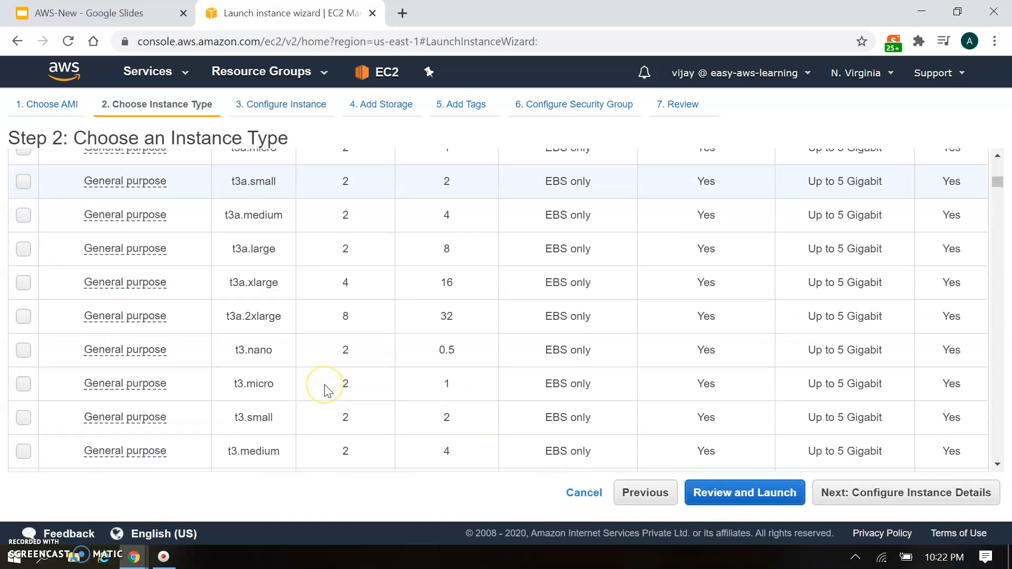
pyautogui.scroll(-9, 327, 391)
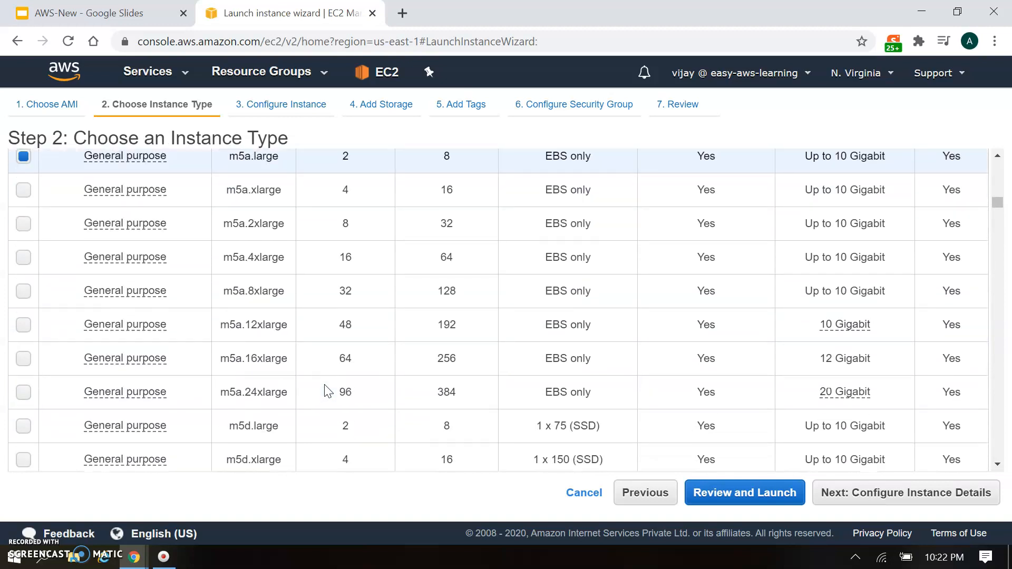
pyautogui.scroll(-9, 327, 391)
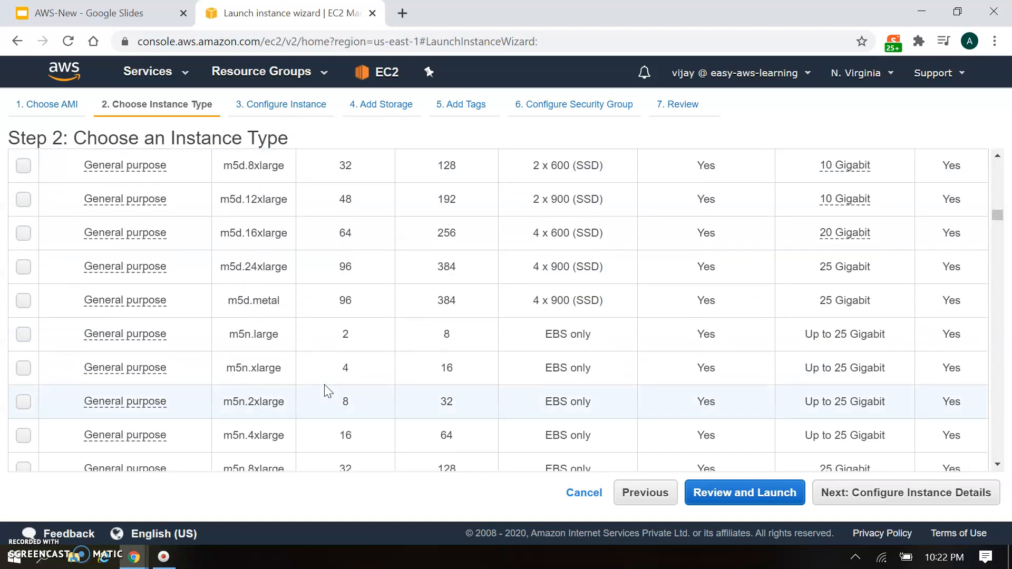
pyautogui.scroll(-7, 327, 390)
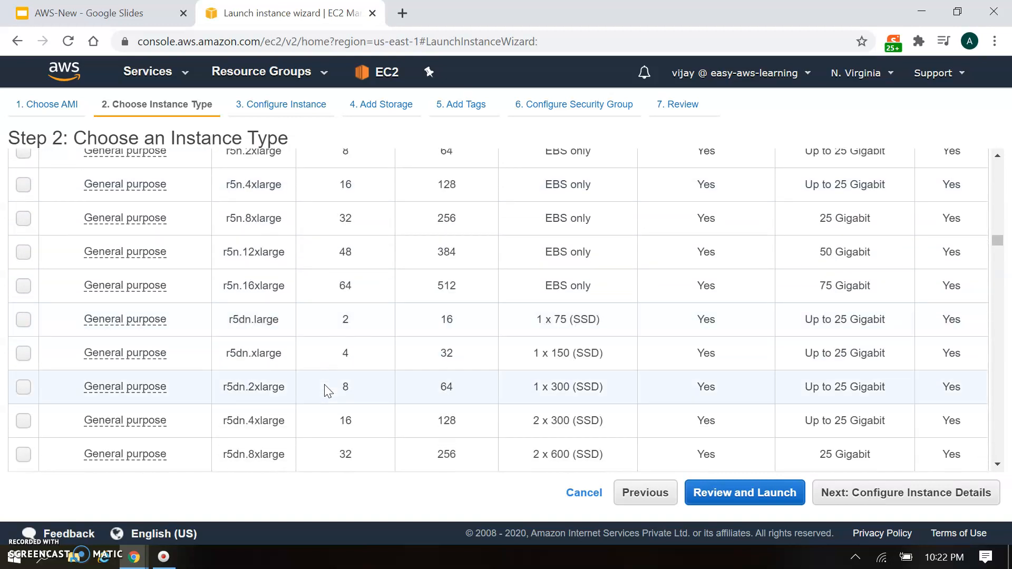
pyautogui.scroll(-6, 326, 391)
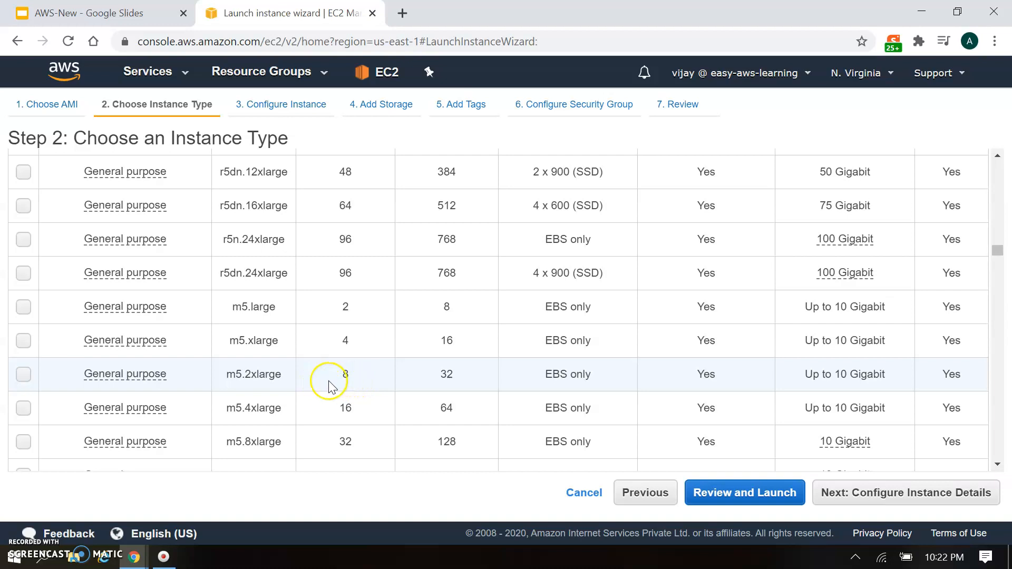
pyautogui.click(24, 308)
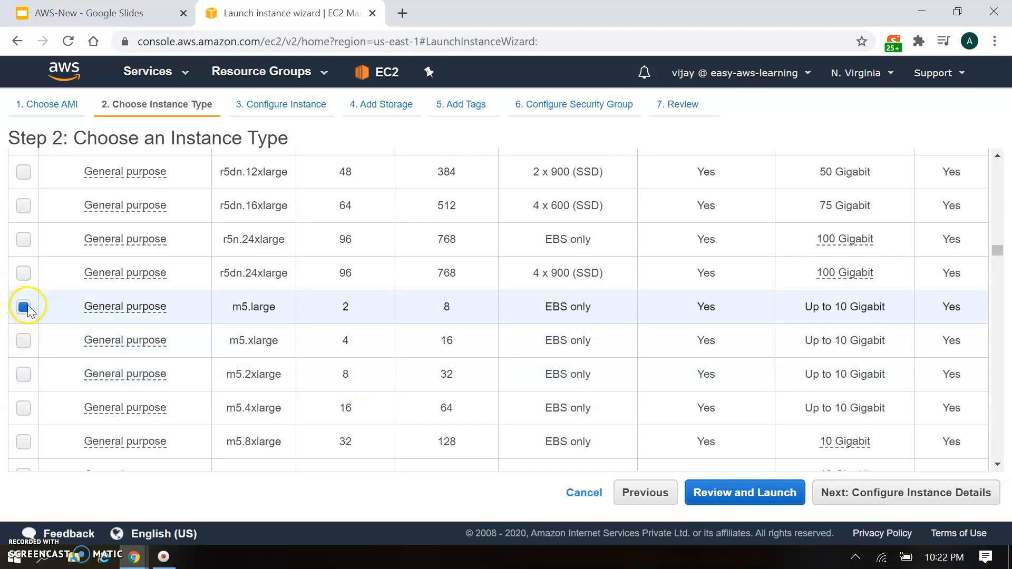
pyautogui.click(886, 499)
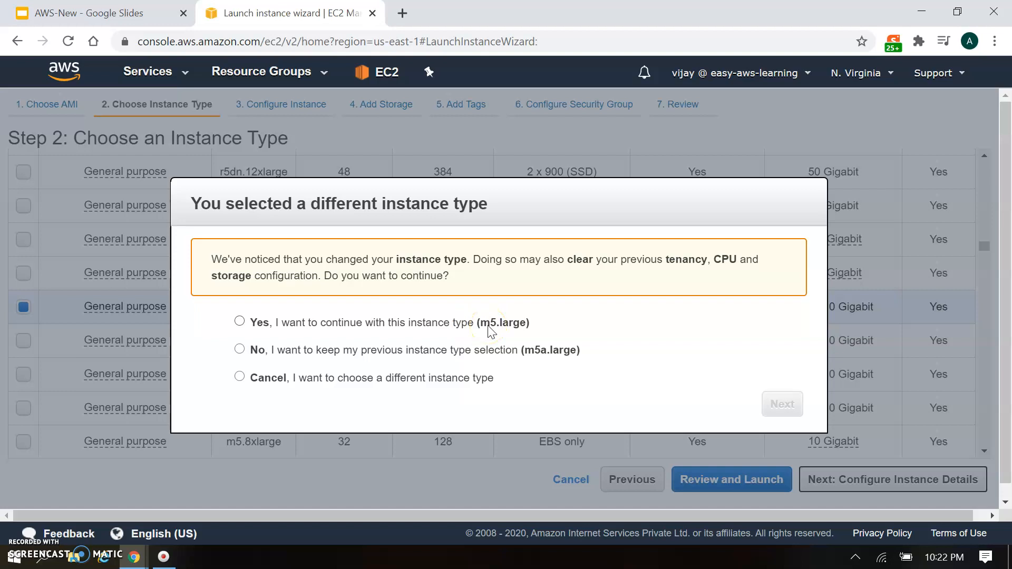
pyautogui.click(355, 323)
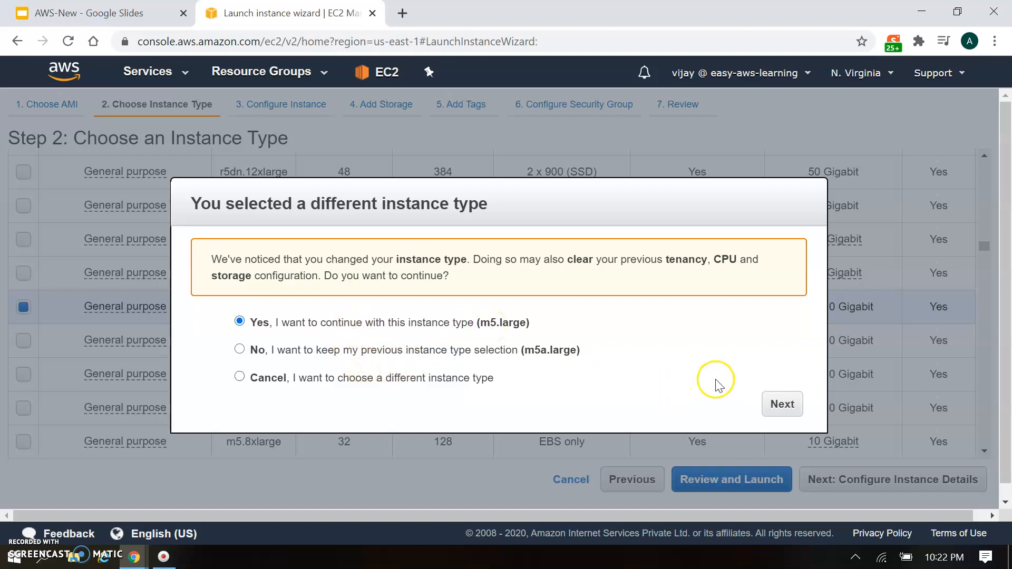
pyautogui.click(774, 406)
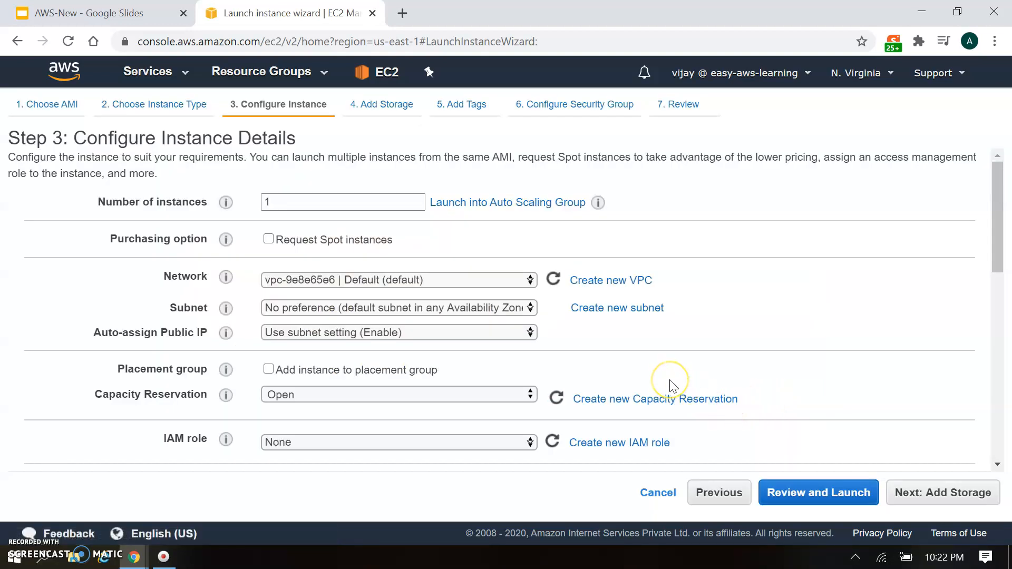
# Read the explanation of the stop-hibernate behavior and enable hibernation as an additional stop behavior
pyautogui.scroll(-5, 673, 387)
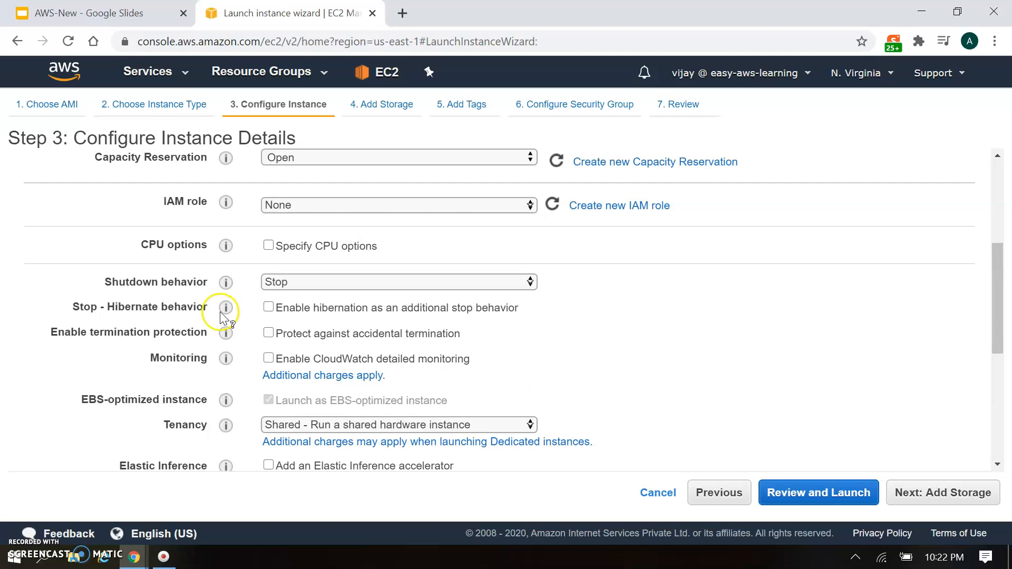
pyautogui.click(226, 291)
pyautogui.moveTo(226, 291); pyautogui.dragTo(219, 308)
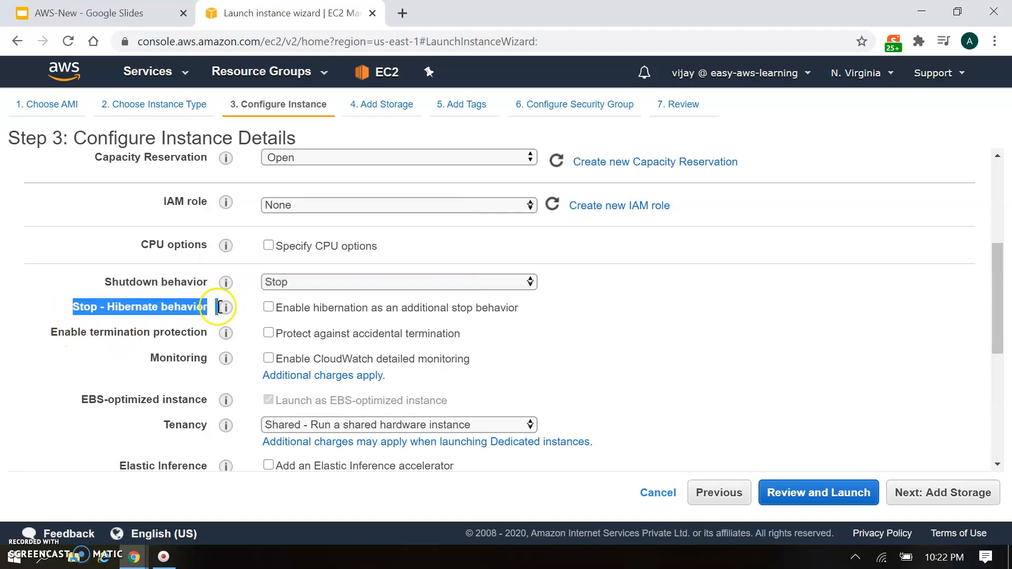
pyautogui.doubleClick(190, 308)
pyautogui.moveTo(232, 308)
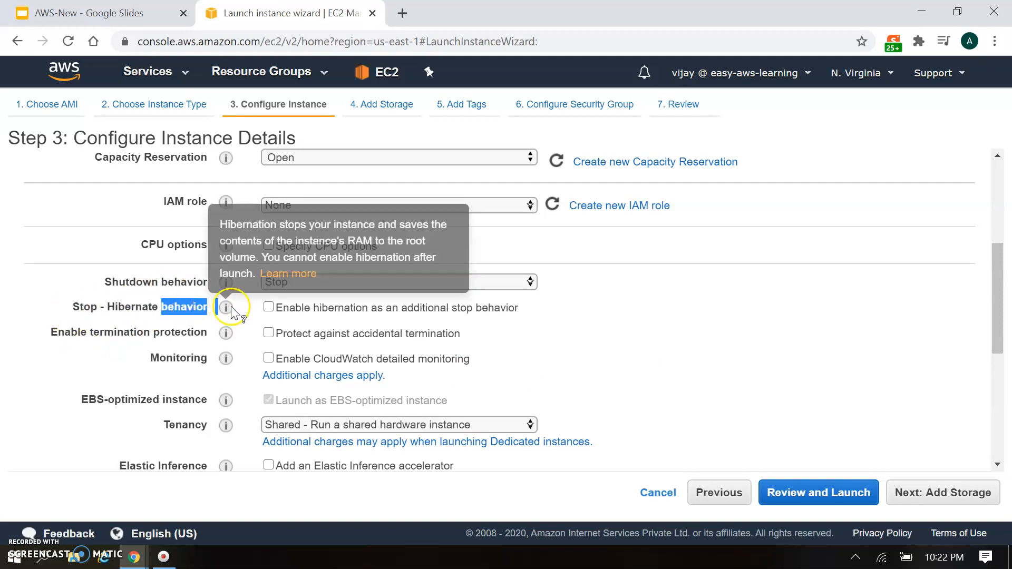
pyautogui.click(268, 307)
pyautogui.moveTo(356, 314); pyautogui.dragTo(533, 310)
pyautogui.click(526, 297)
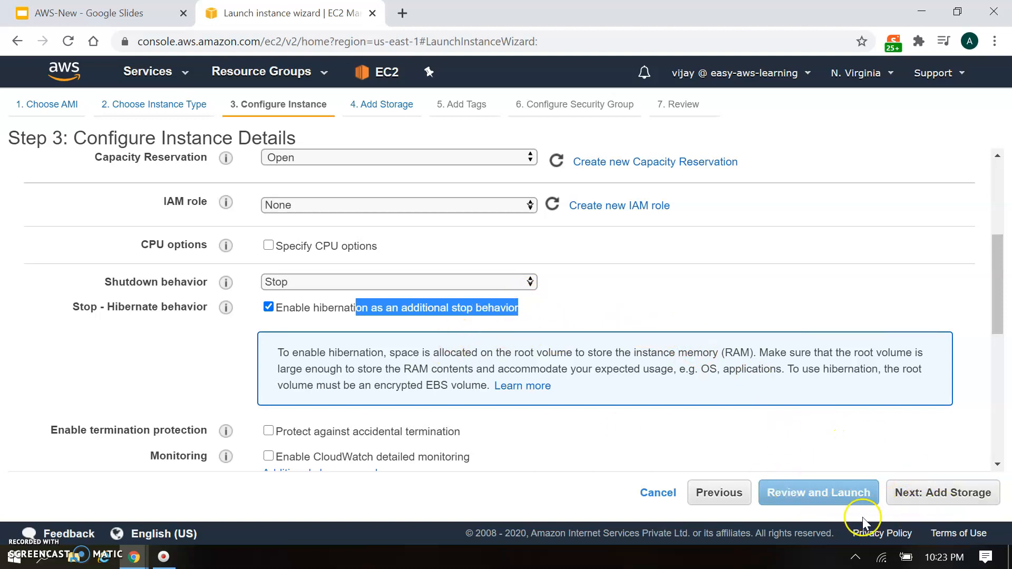
# In the storage settings, encrypt the root volume with the default aws/ebs key and set its size to 25 GiB
pyautogui.click(916, 493)
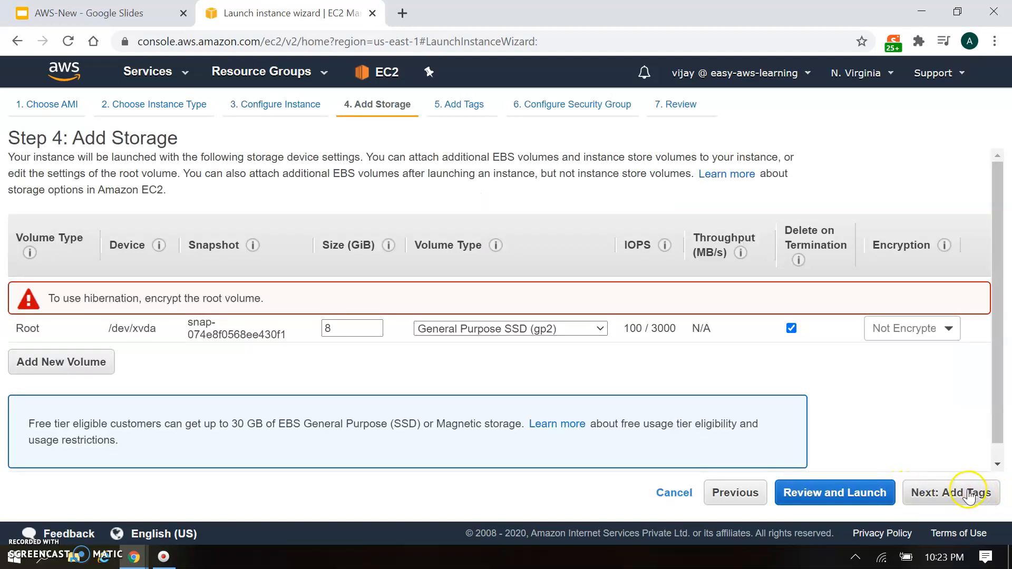
pyautogui.doubleClick(352, 328)
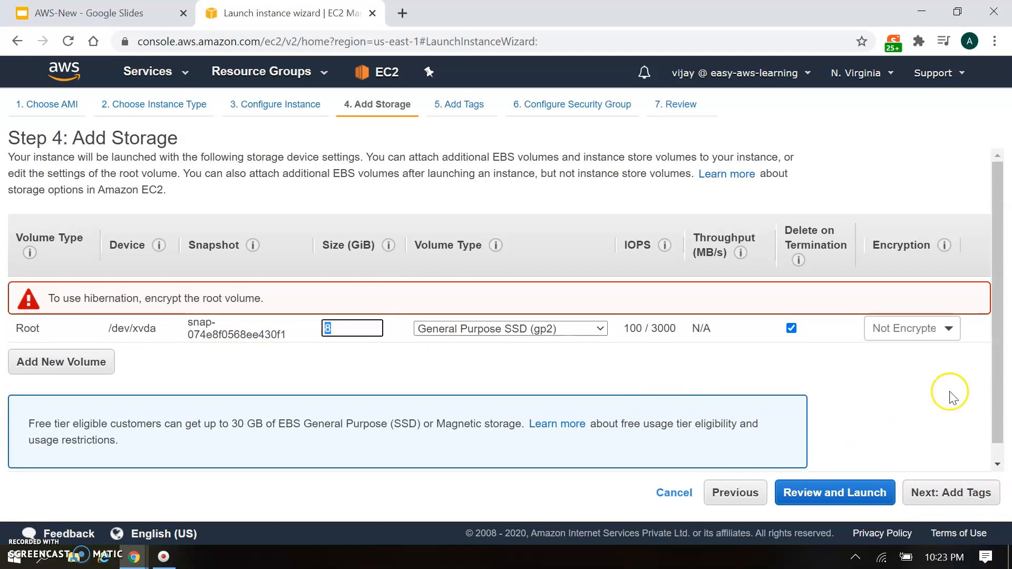
pyautogui.click(949, 337)
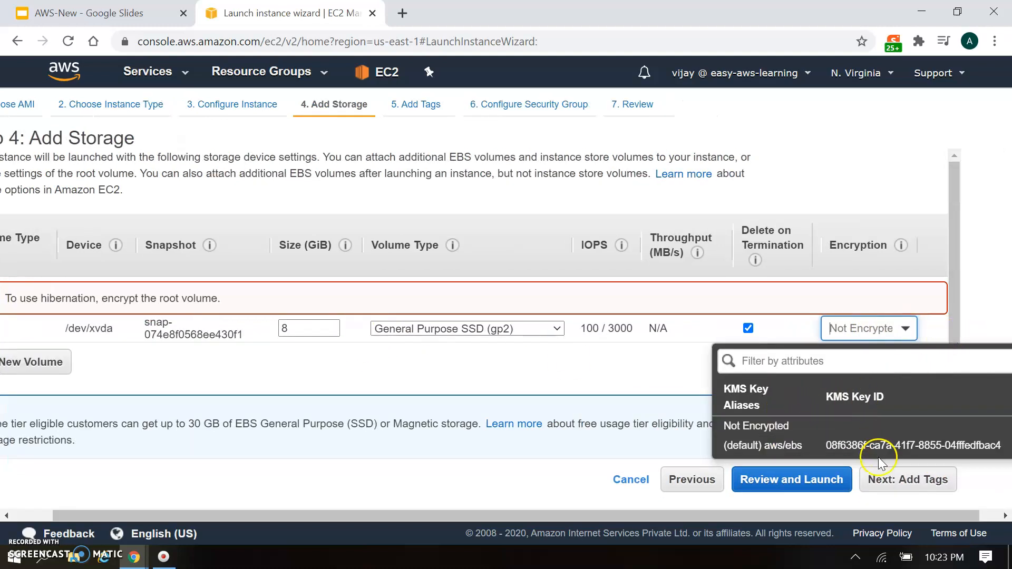
pyautogui.click(873, 446)
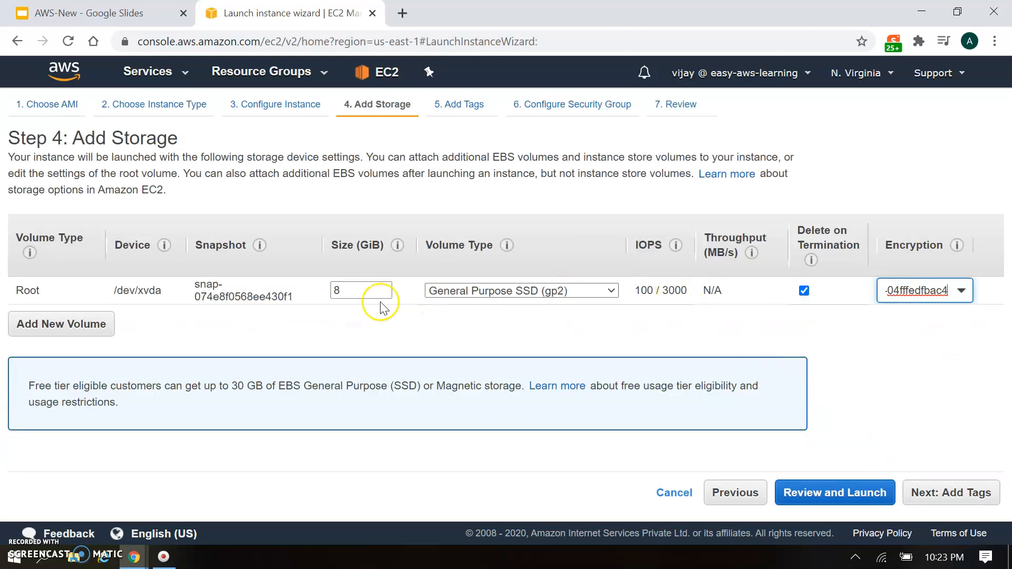
pyautogui.moveTo(350, 289); pyautogui.dragTo(316, 298)
pyautogui.write('25')
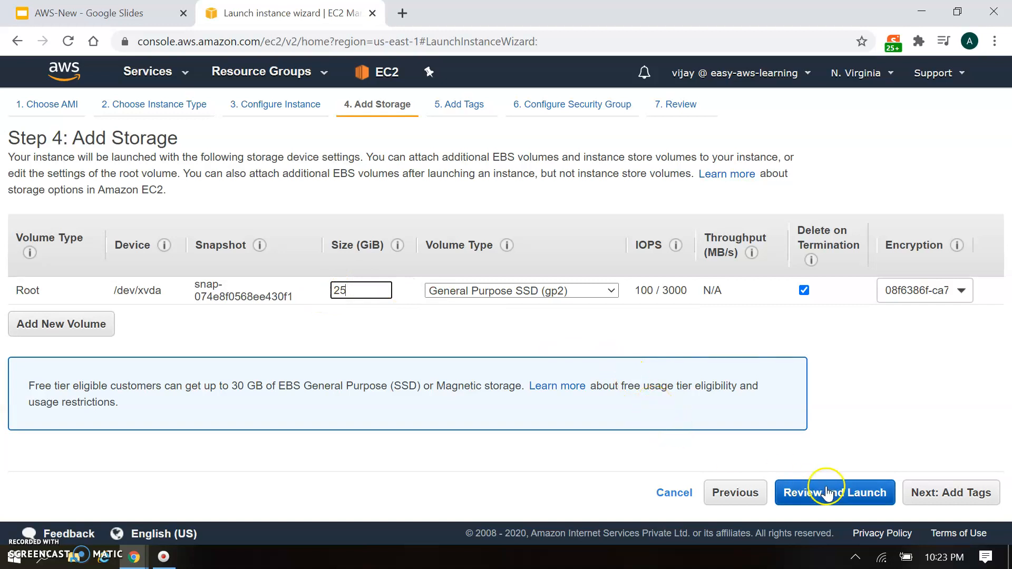
# Skip the tags, compare the inbound rules of the existing security groups and assign launch-wizard-1 to the instance
pyautogui.click(925, 496)
pyautogui.click(928, 495)
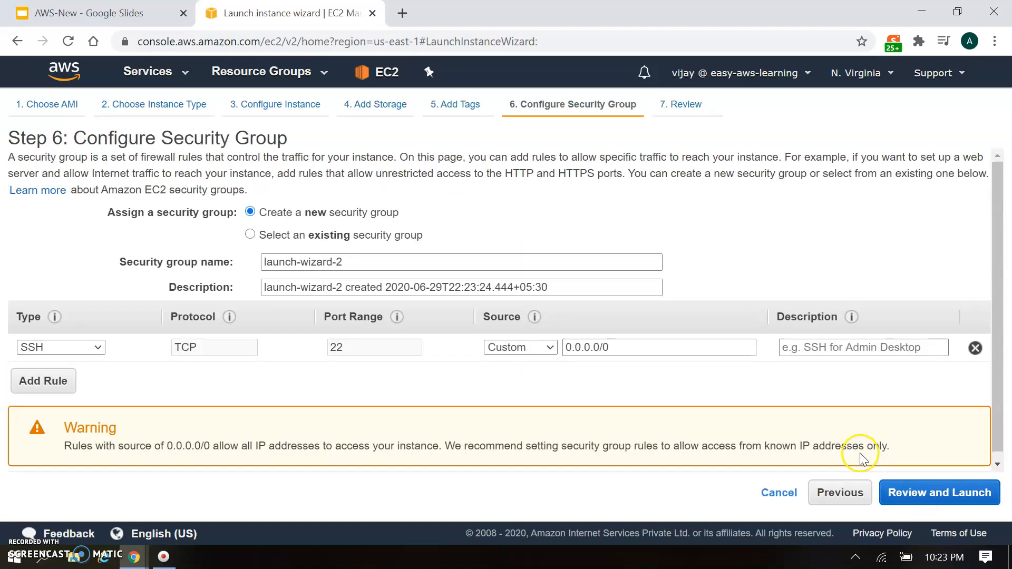
pyautogui.click(266, 235)
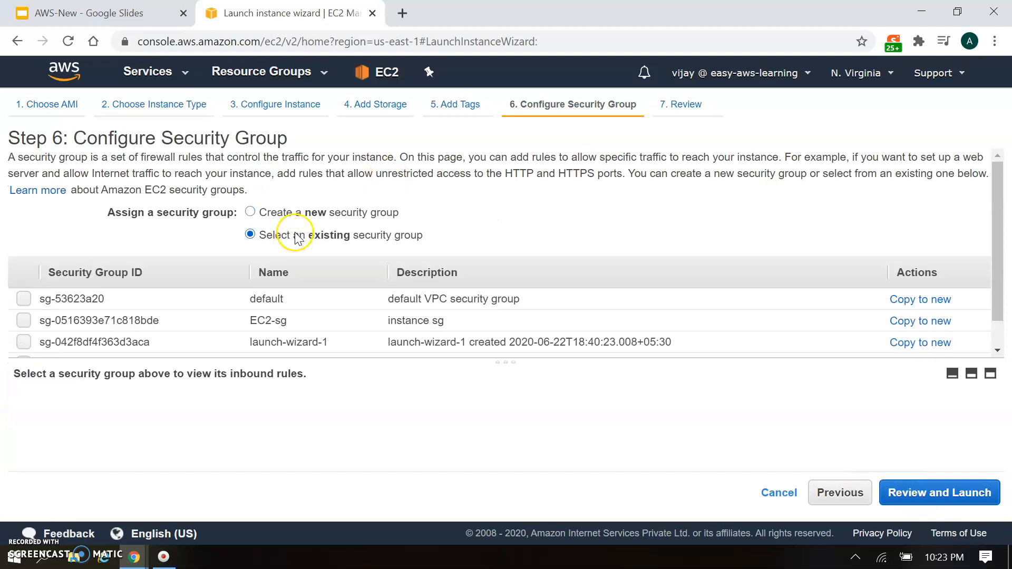
pyautogui.click(324, 321)
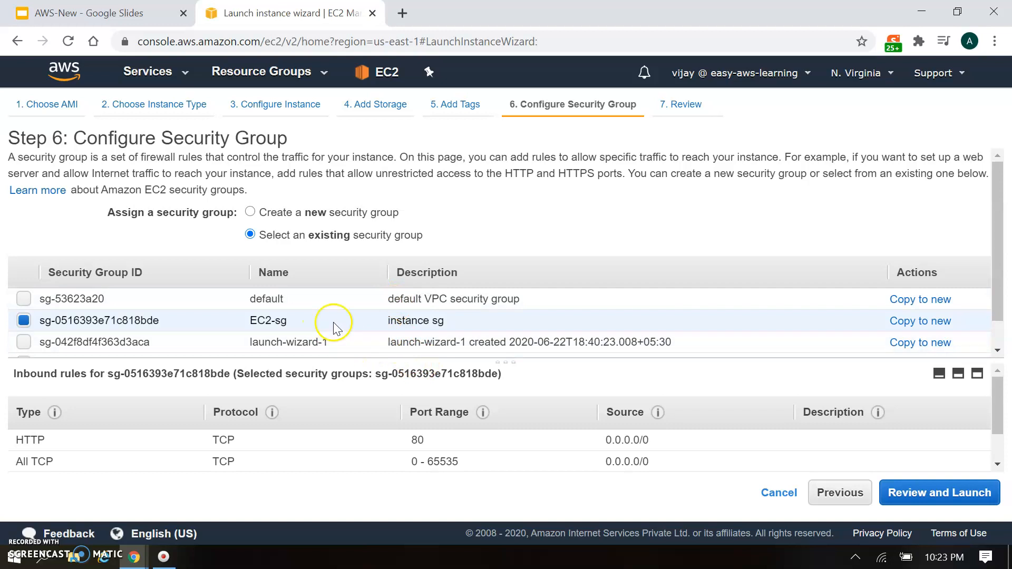
pyautogui.click(334, 301)
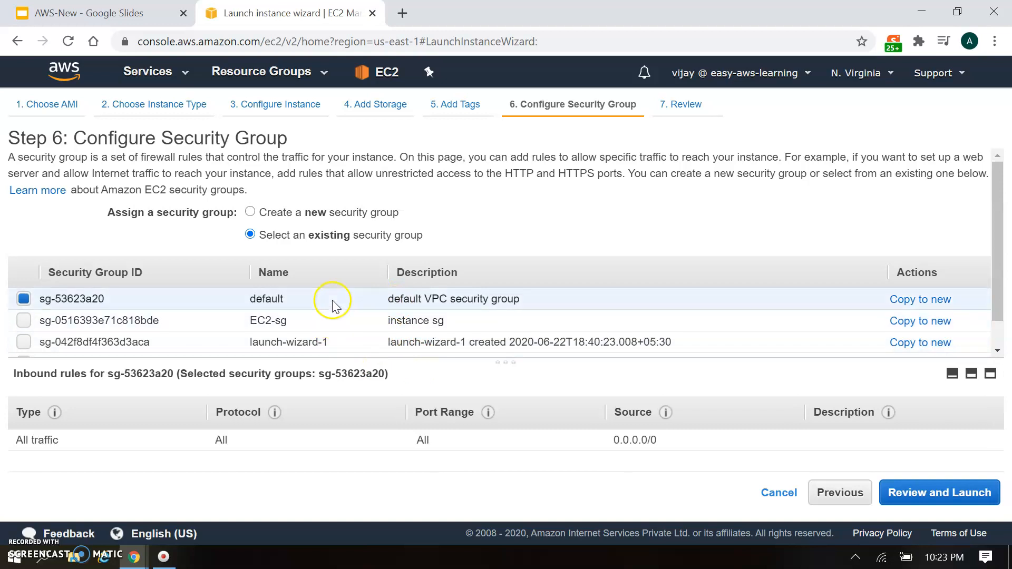
pyautogui.click(327, 340)
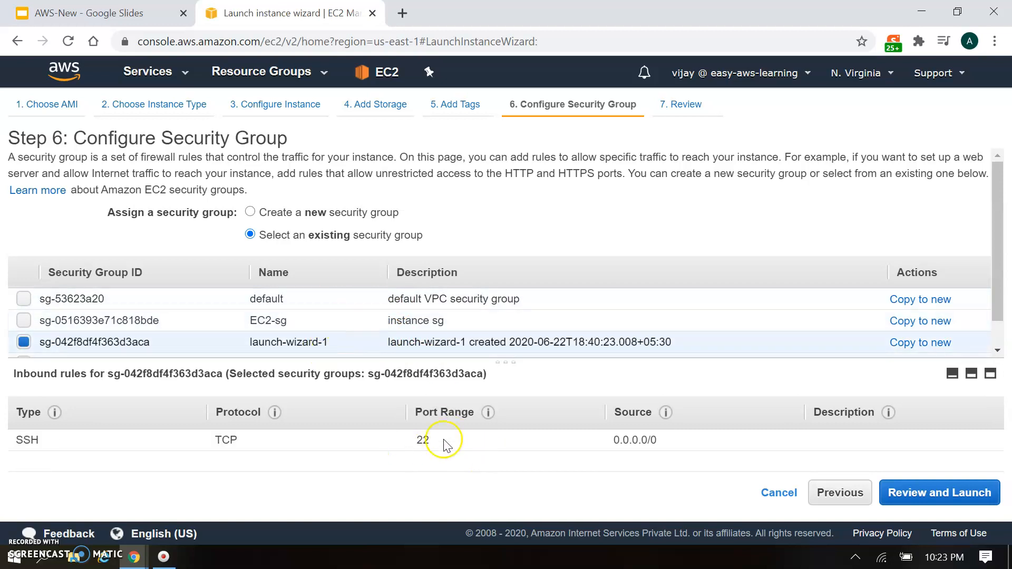
# Review the configuration and launch the instance with the existing ec2-demo key pair, acknowledging access to its private key file
pyautogui.click(953, 496)
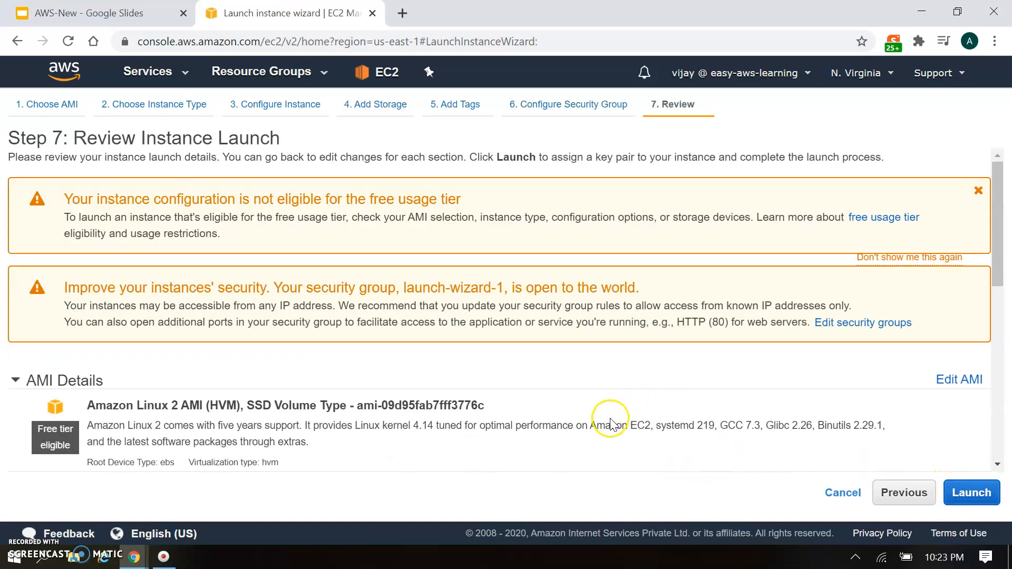
pyautogui.scroll(-3, 617, 425)
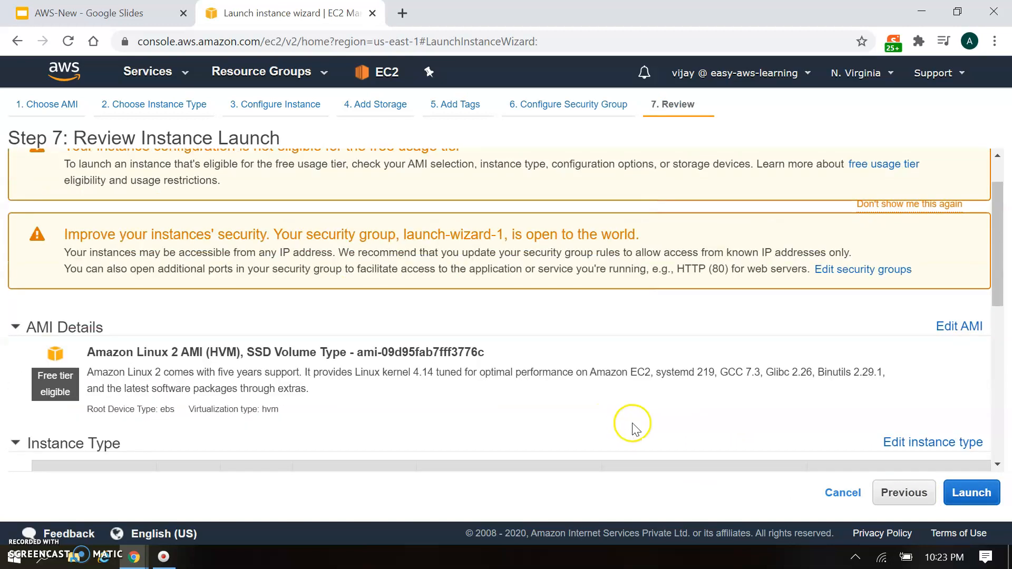
pyautogui.click(971, 493)
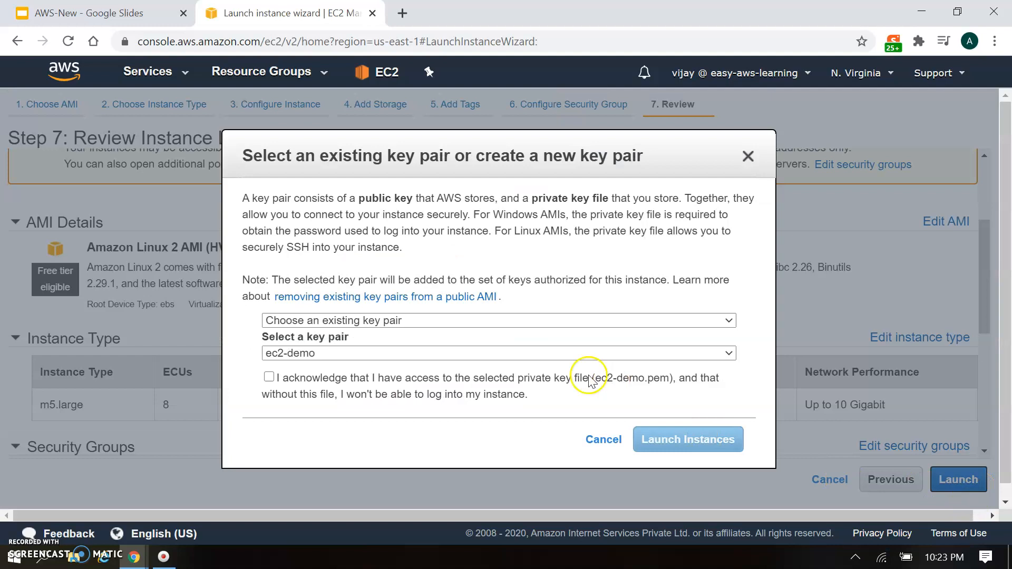
pyautogui.click(340, 379)
pyautogui.click(655, 439)
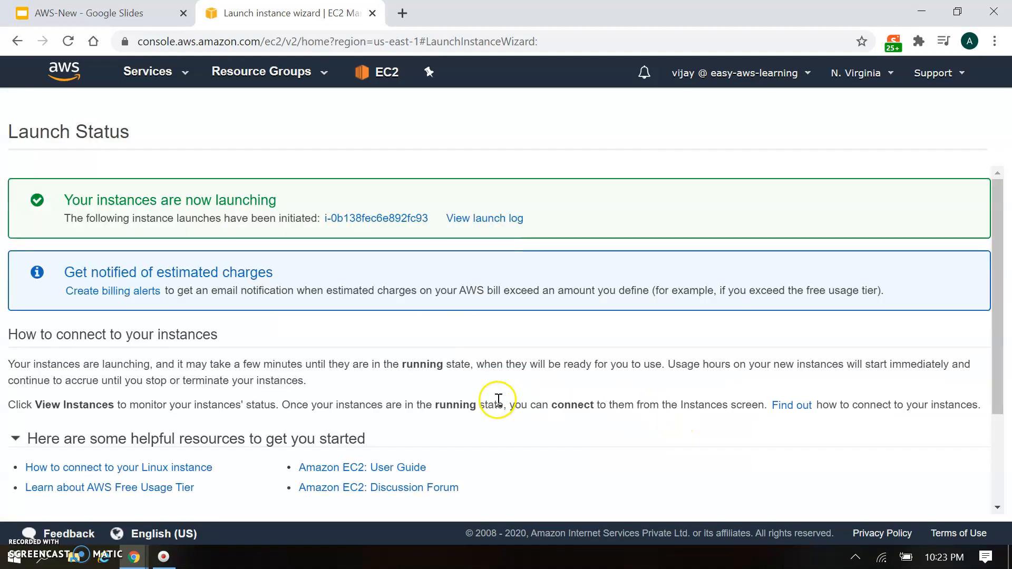
# Open the newly launched instance and connect to it as ec2-user through browser-based EC2 Instance Connect
pyautogui.click(408, 219)
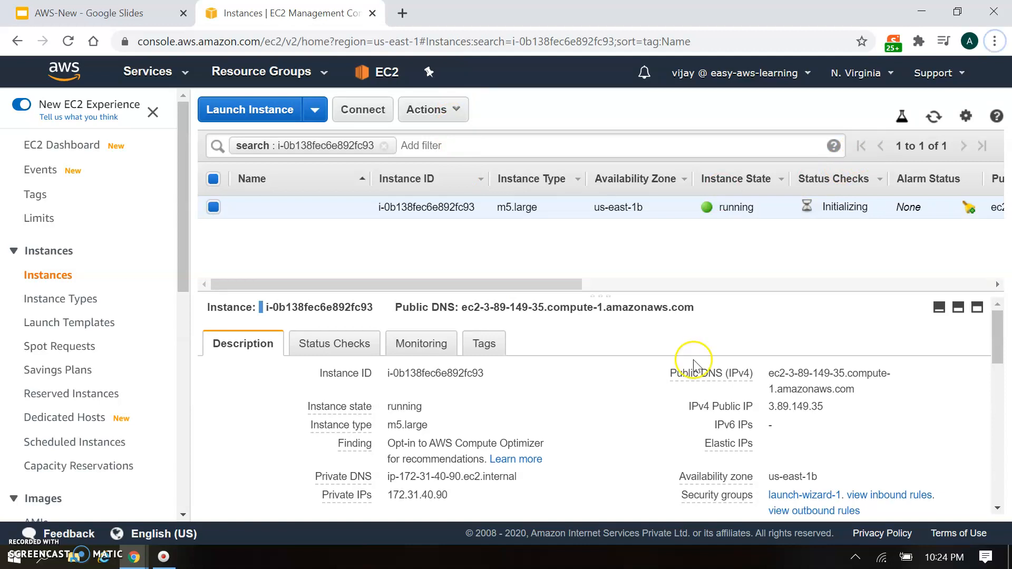
pyautogui.click(362, 108)
pyautogui.click(480, 183)
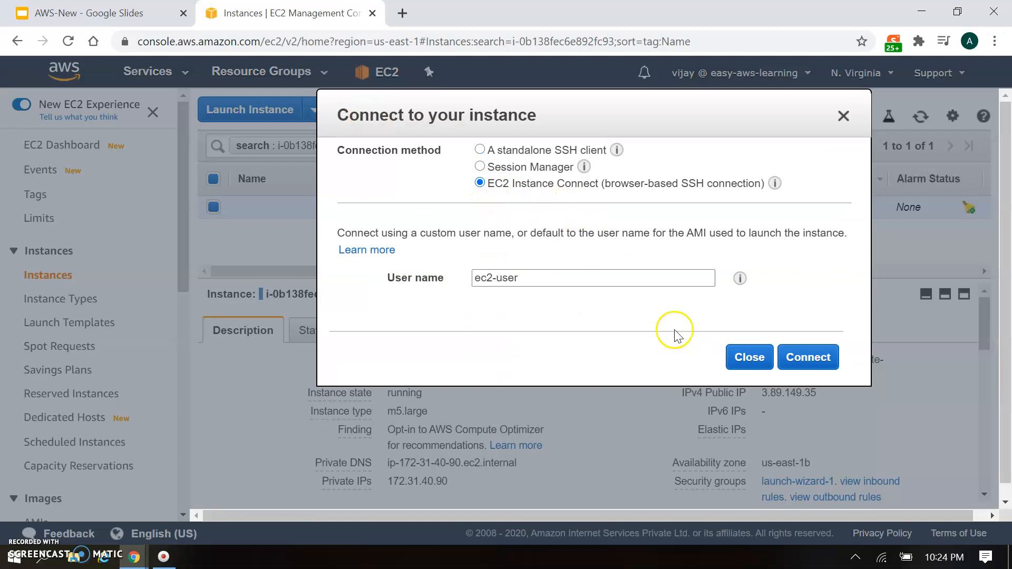
pyautogui.click(809, 357)
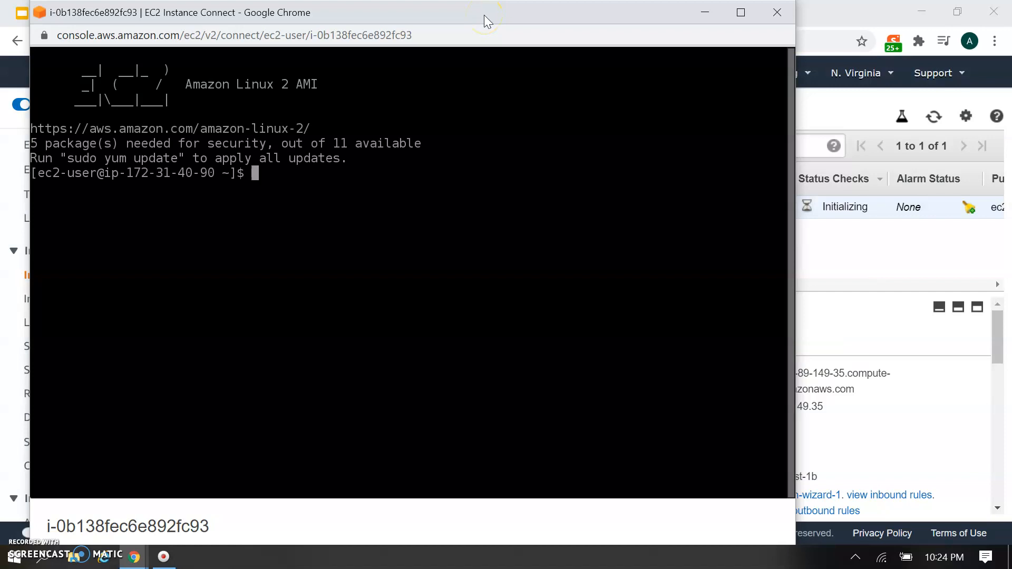
# Switch to the root user with sudo su in the instance's terminal and run uptime
pyautogui.press('Return')
pyautogui.press('Return')
pyautogui.press('Return')
pyautogui.press('Return')
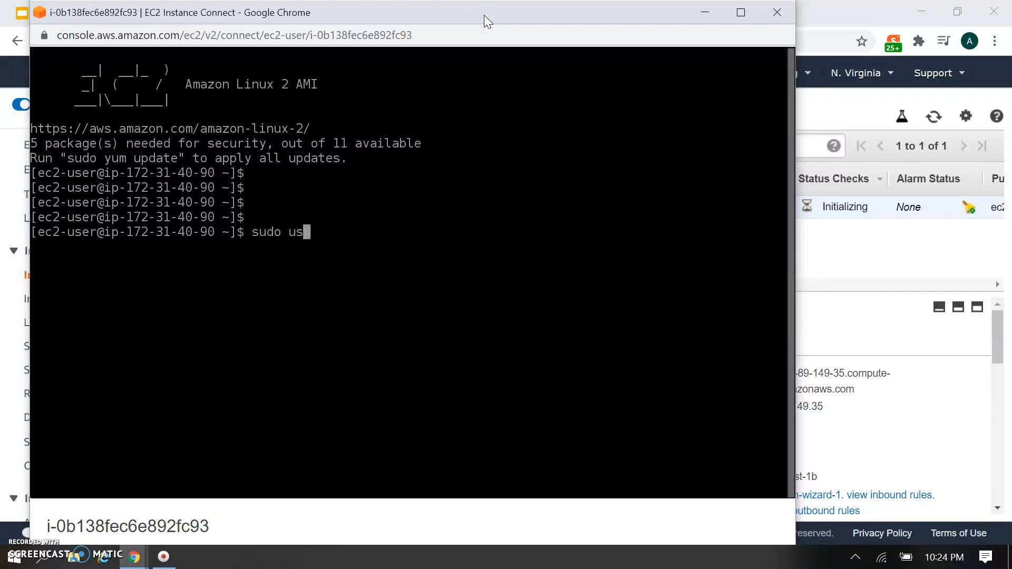
pyautogui.write('sudo us')
pyautogui.press('Return')
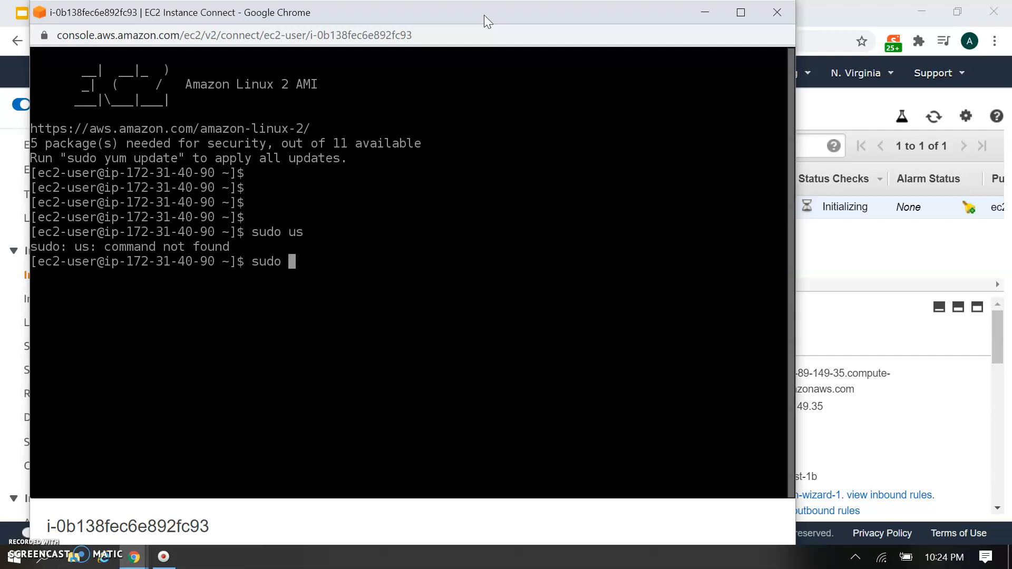
pyautogui.write('sudo su')
pyautogui.press('Return')
pyautogui.press('Return')
pyautogui.press('Return')
pyautogui.press('Return')
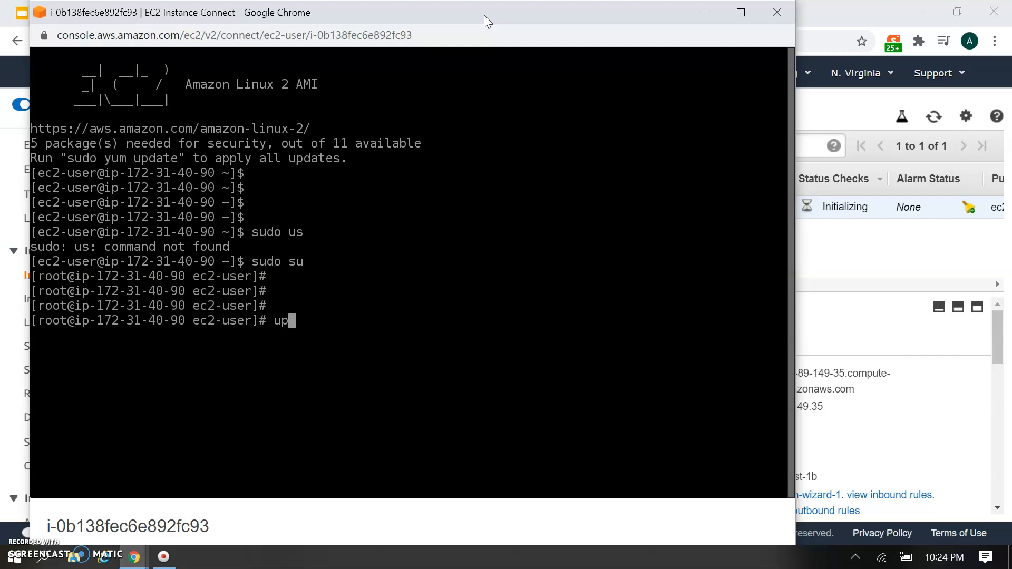
pyautogui.press('Return')
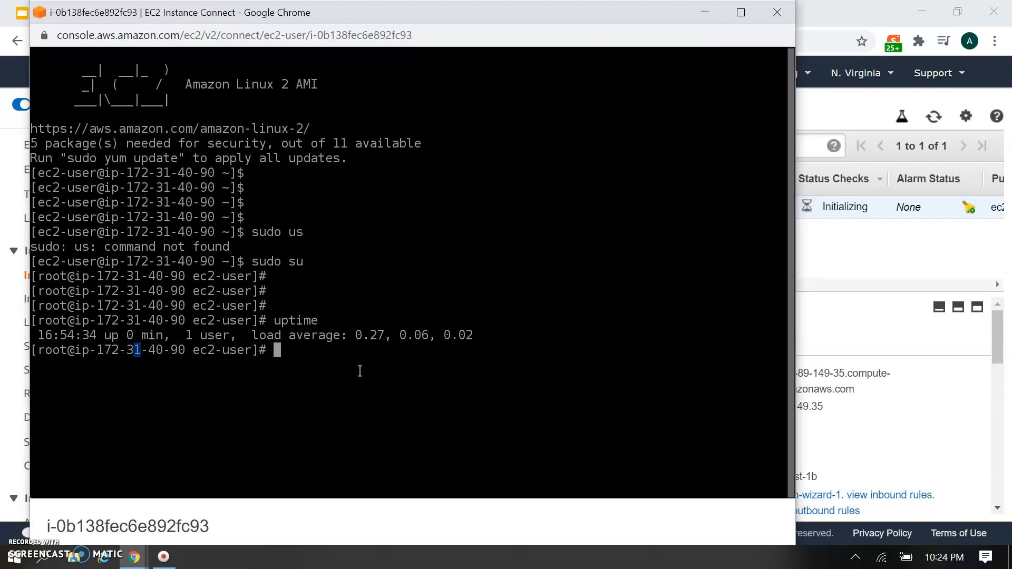
# List the current directory with ls and test connectivity with ping google.com, stopping the ping after a couple of replies
pyautogui.write('ls')
pyautogui.press('Return')
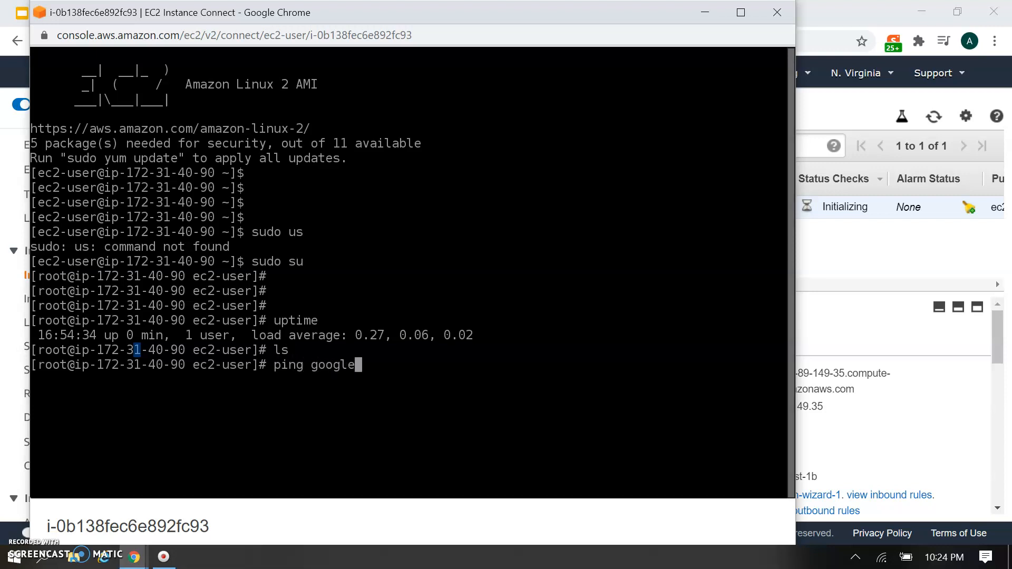
pyautogui.write('ping google.com')
pyautogui.press('Return')
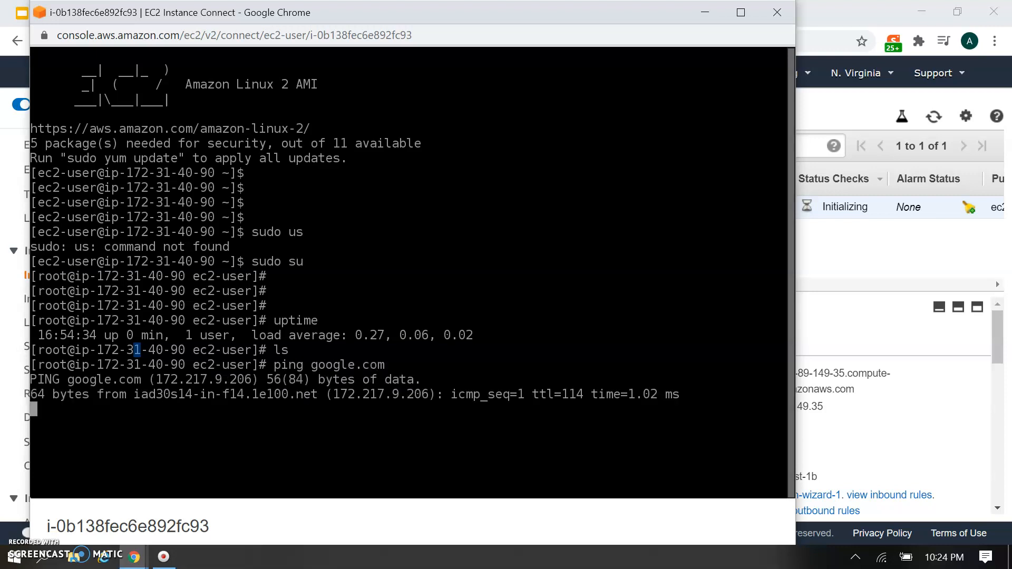
pyautogui.hotkey('ctrl', 'c')
# Clear the terminal and run uptime again to check the instance before hibernation
pyautogui.write('clea')
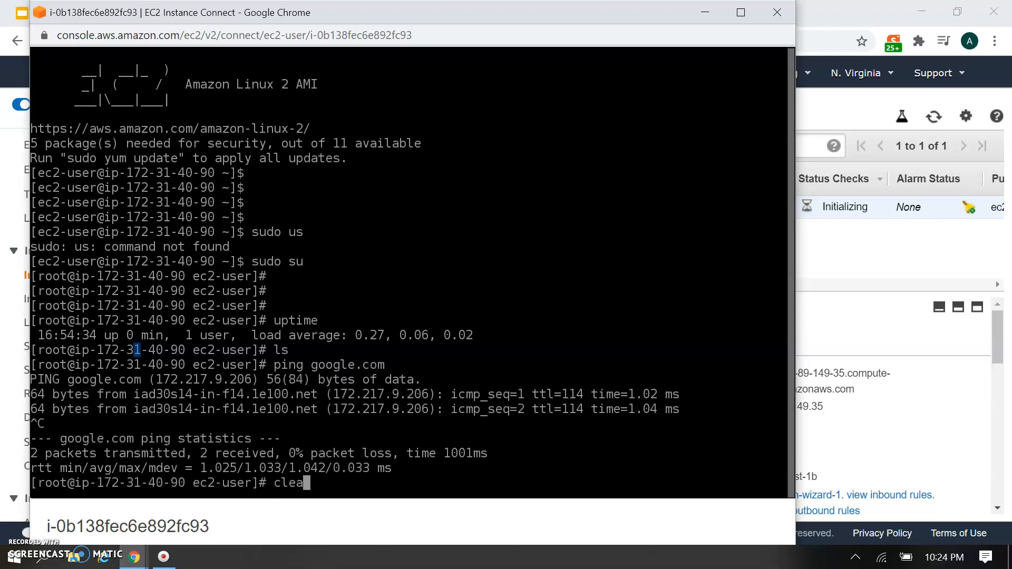
pyautogui.write('r')
pyautogui.press('Return')
pyautogui.press('Return')
pyautogui.press('Return')
pyautogui.press('Return')
pyautogui.write('u')
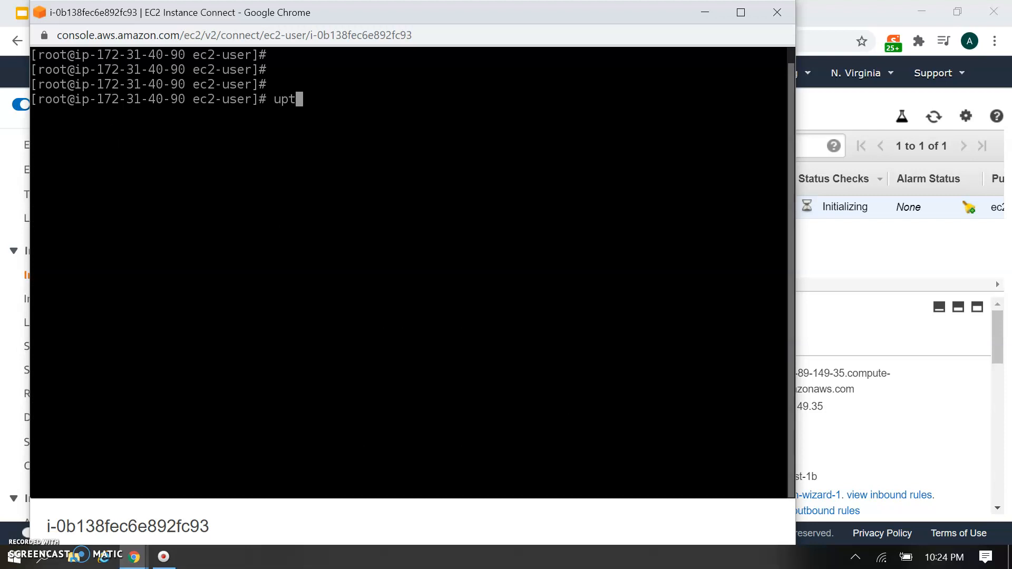
pyautogui.write('ptime')
pyautogui.press('Return')
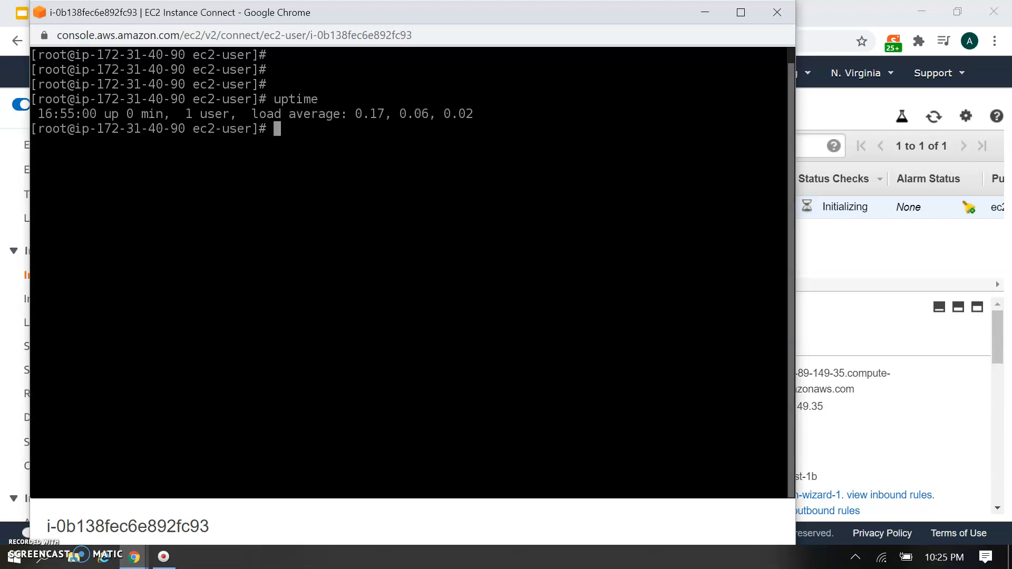
# Return to the EC2 console and try to stop the instance with Stop - Hibernate, then dismiss the confirmation dialog
pyautogui.hotkey('alt', 'Tab')
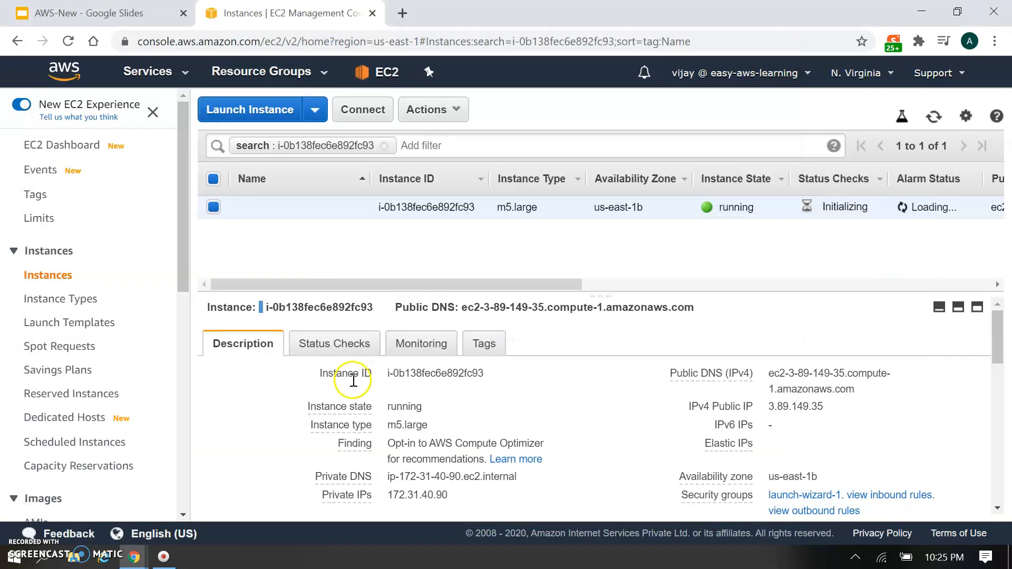
pyautogui.click(442, 109)
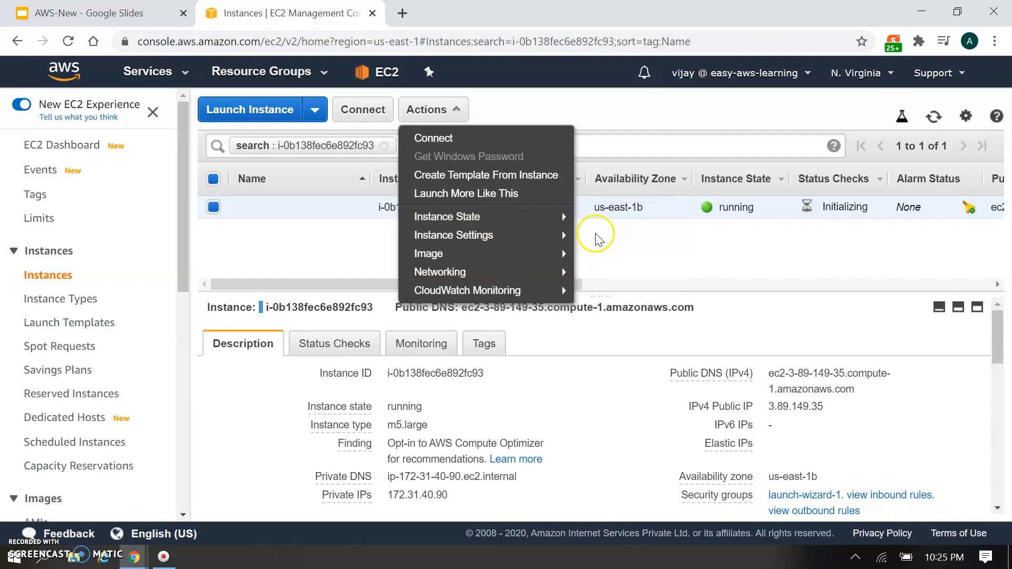
pyautogui.moveTo(564, 236)
pyautogui.moveTo(575, 218)
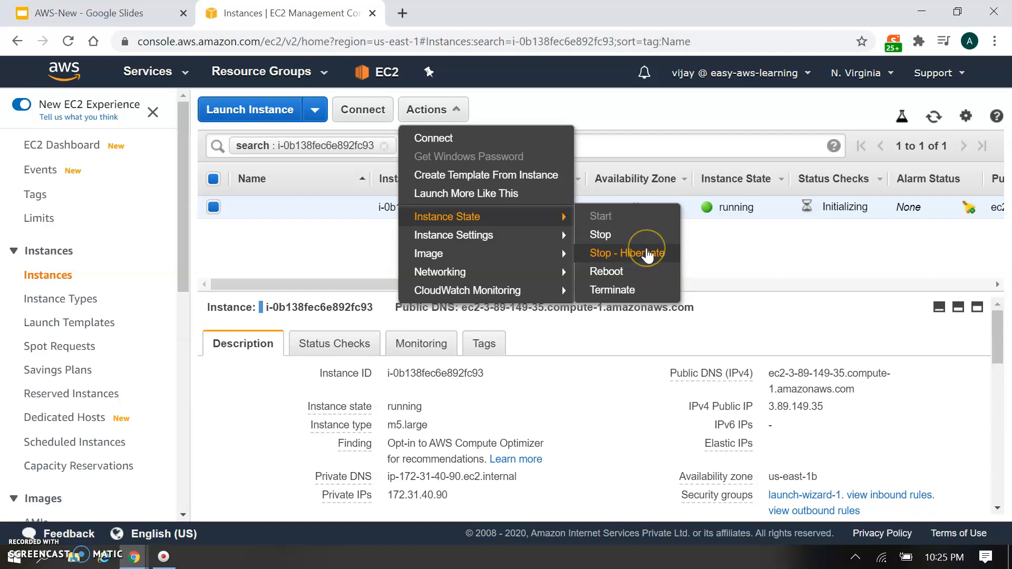
pyautogui.click(647, 254)
pyautogui.click(685, 359)
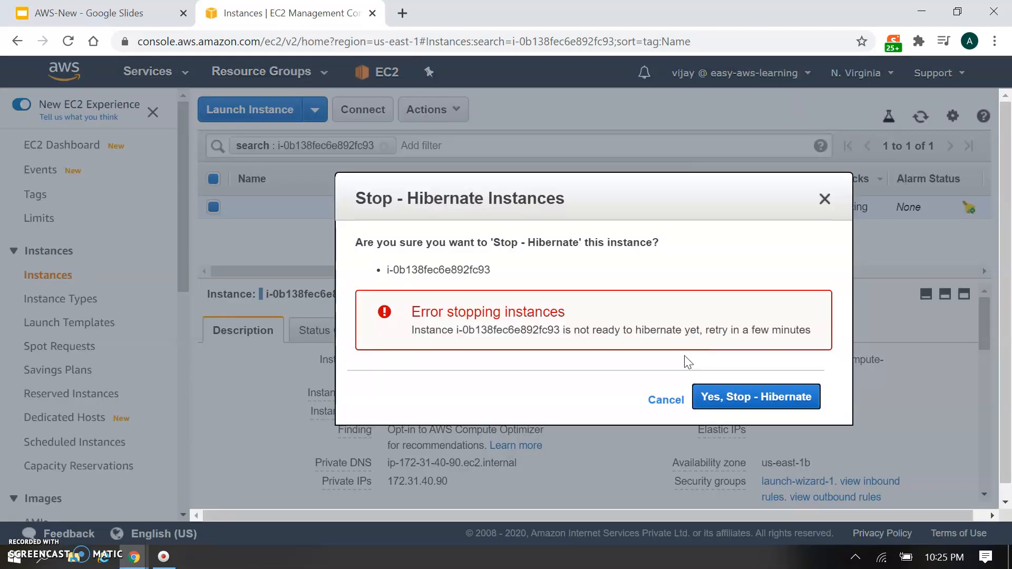
pyautogui.click(734, 401)
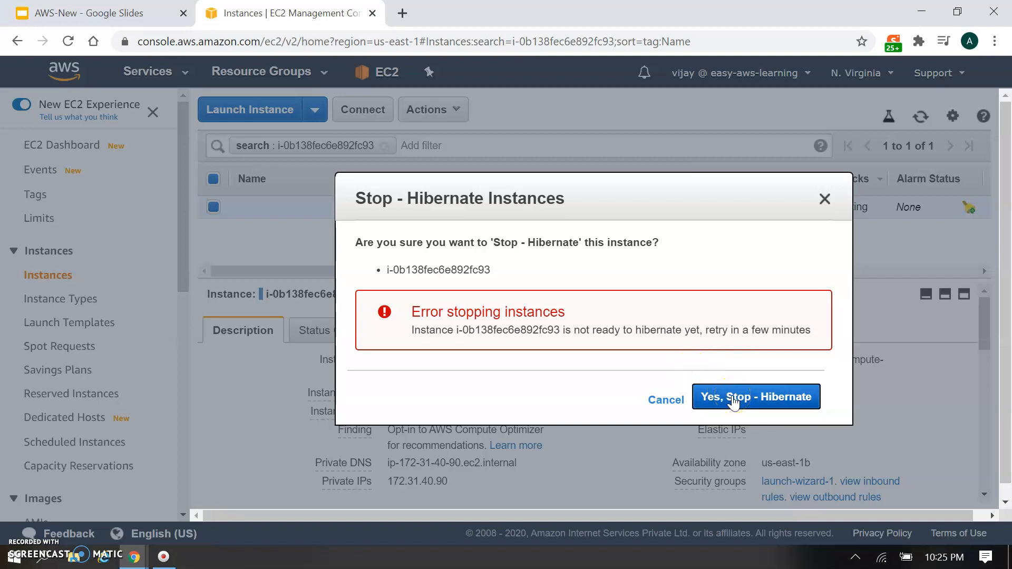
pyautogui.click(733, 398)
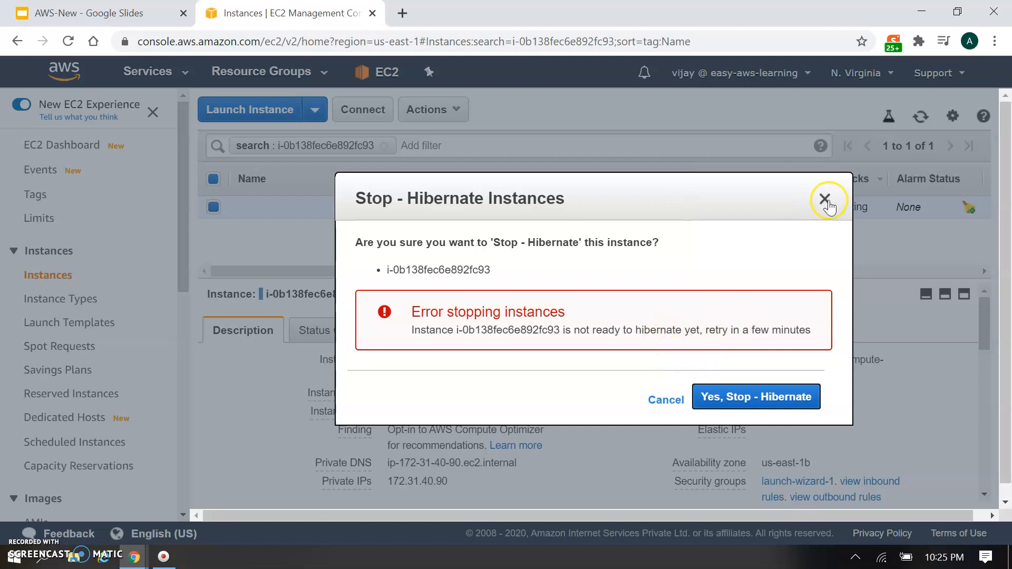
pyautogui.click(824, 200)
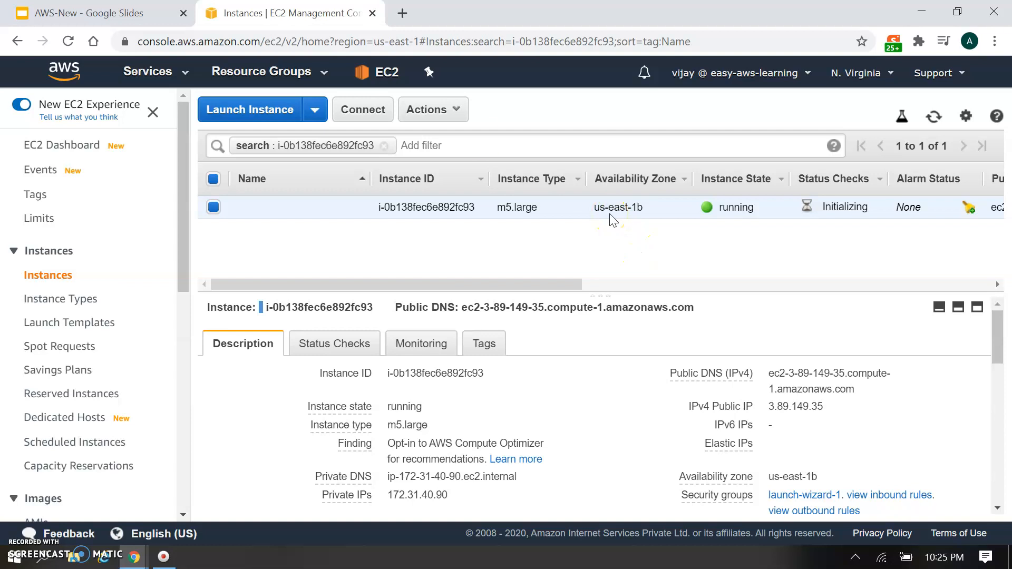
# Stop the m5.large instance with Stop - Hibernate and refresh the instance list until its state is stopped
pyautogui.click(454, 110)
pyautogui.moveTo(512, 213)
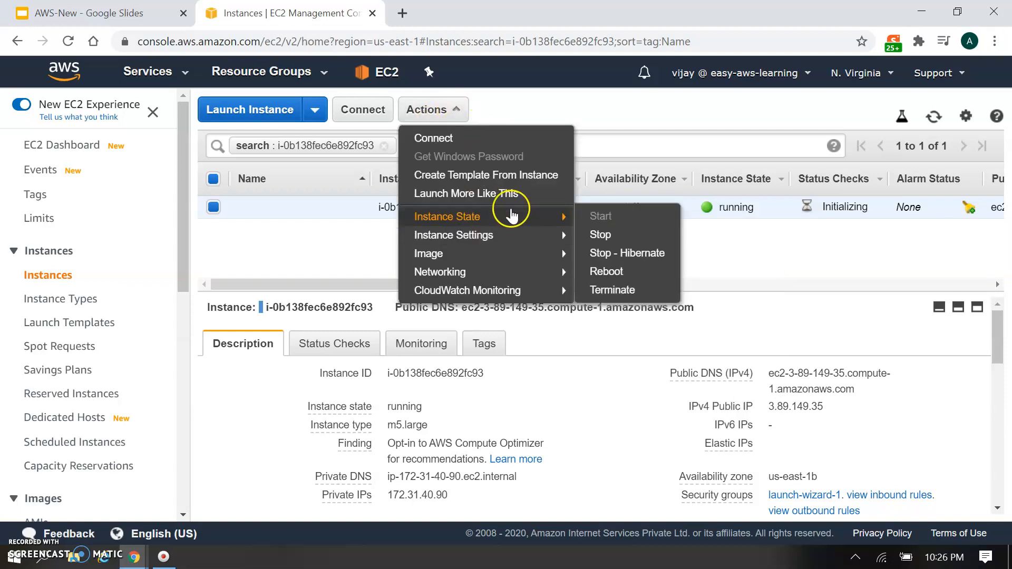
pyautogui.click(606, 254)
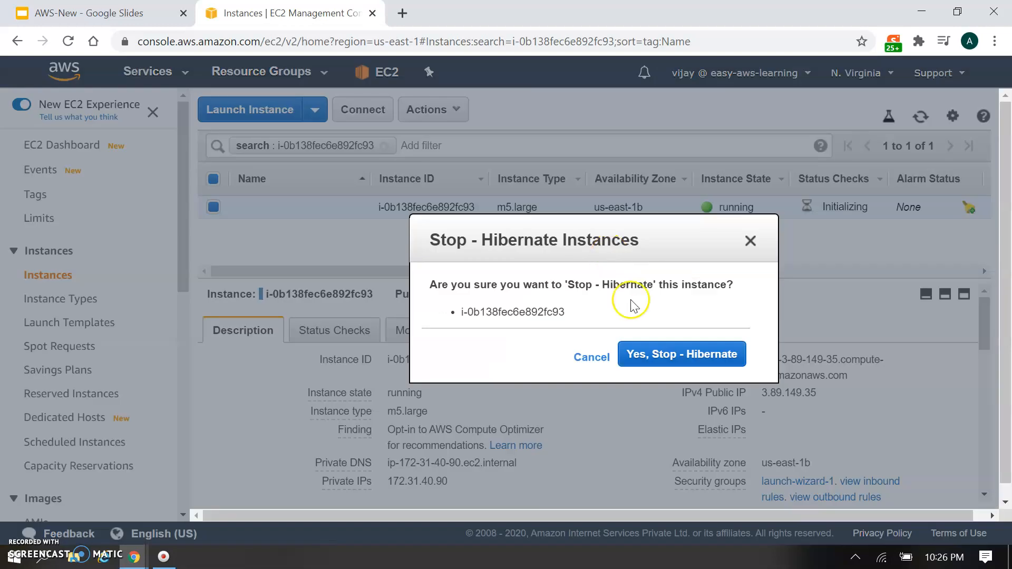
pyautogui.click(665, 354)
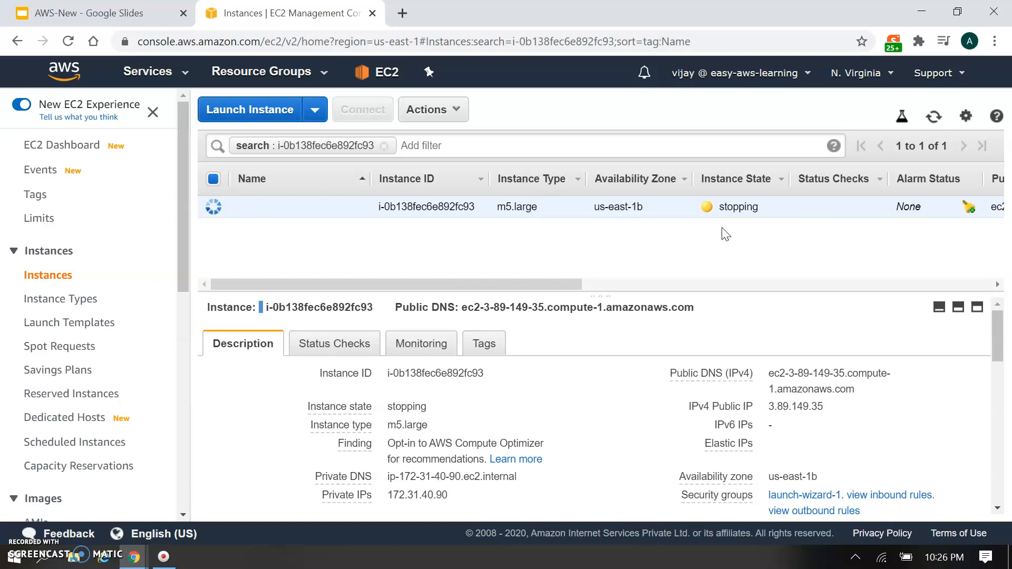
pyautogui.click(934, 122)
pyautogui.click(929, 126)
pyautogui.click(935, 124)
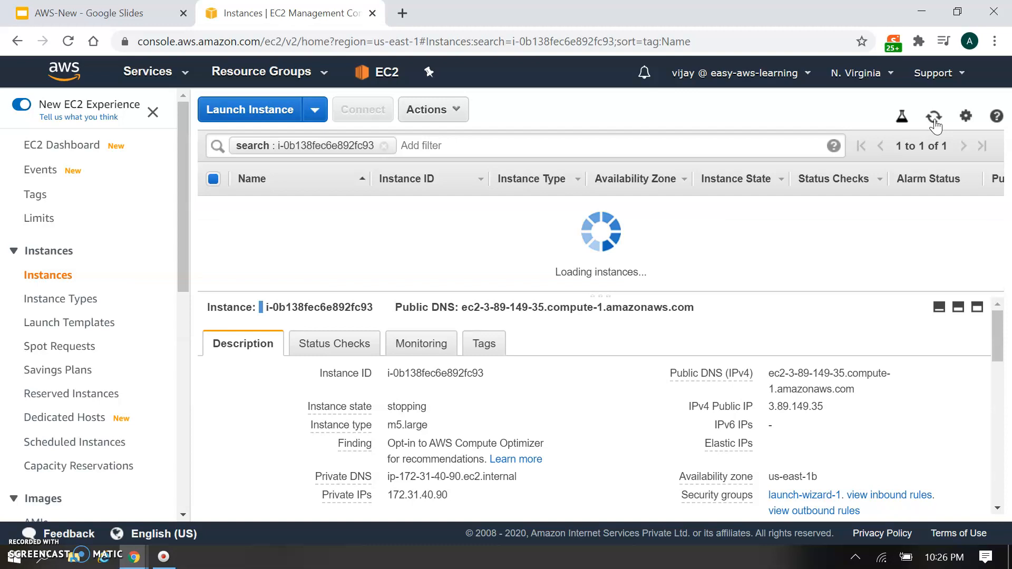
pyautogui.click(935, 125)
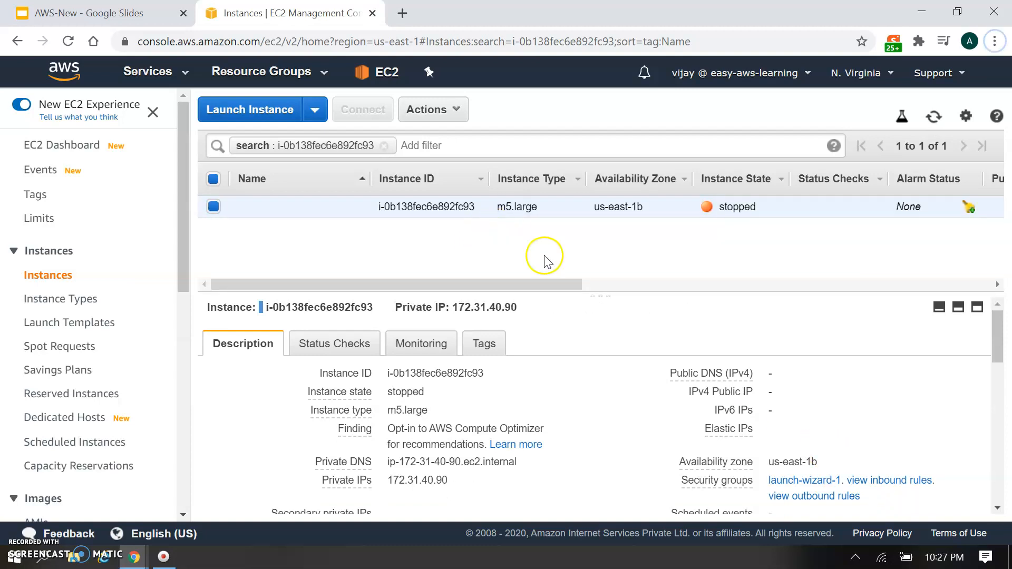
# Start the hibernated instance and refresh the instance list until its state is running
pyautogui.click(449, 107)
pyautogui.moveTo(509, 217)
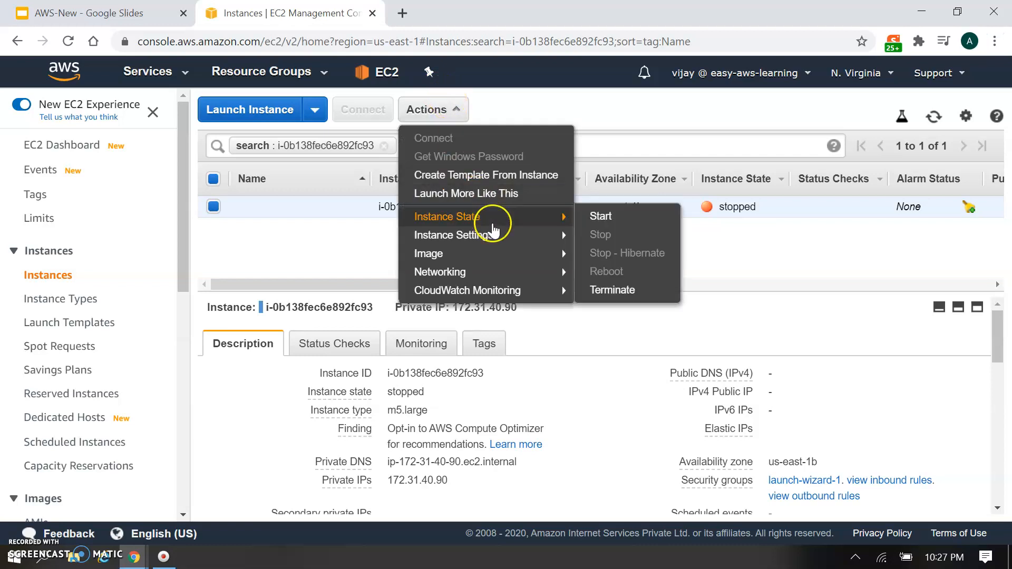
pyautogui.click(624, 218)
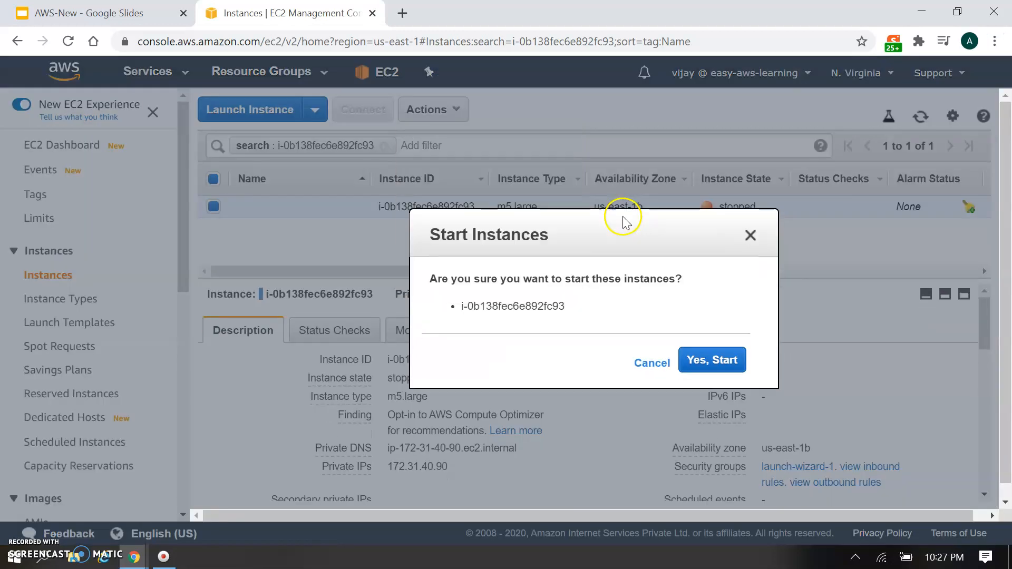
pyautogui.click(690, 354)
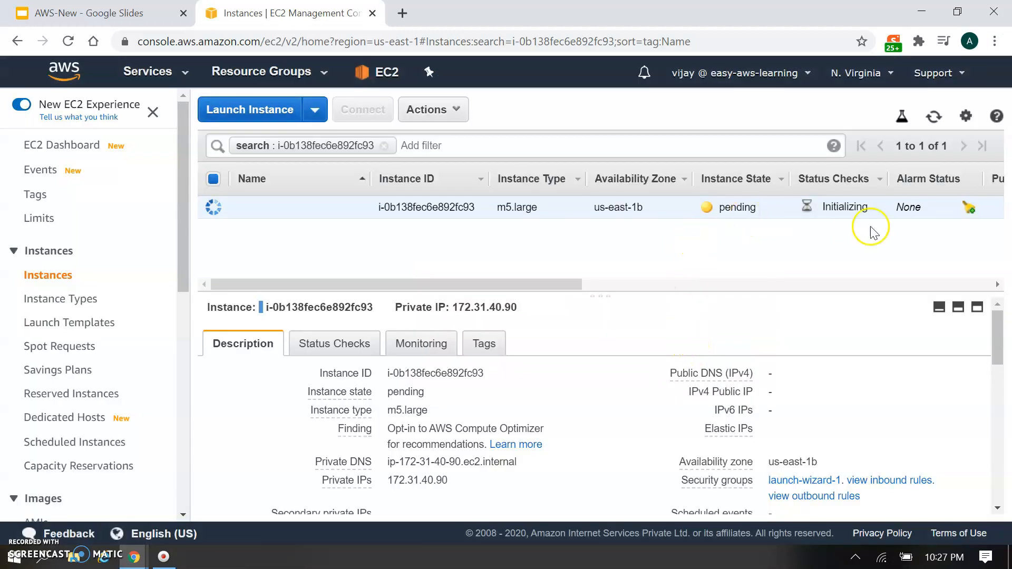
pyautogui.click(935, 120)
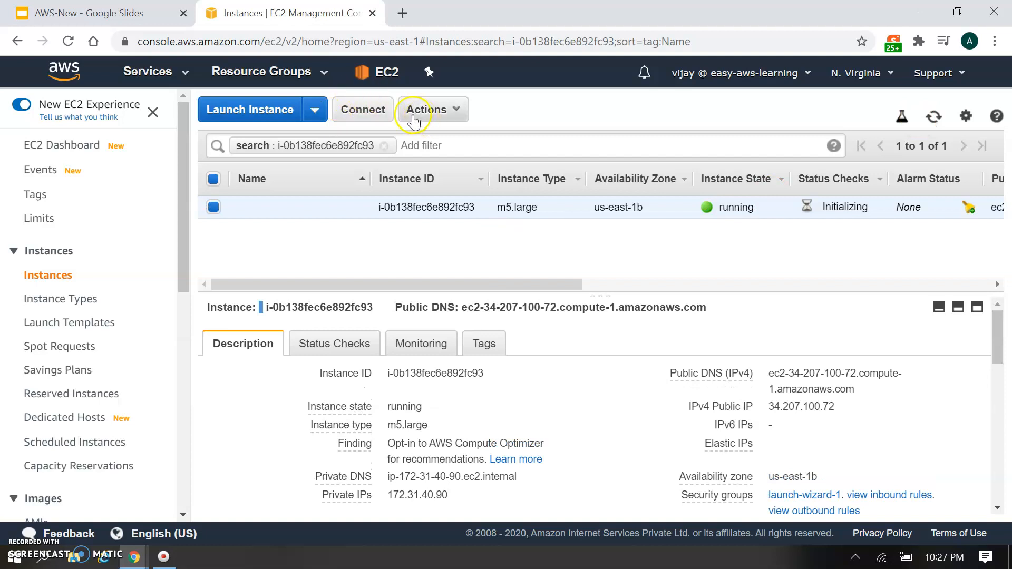
# Connect to the restarted instance through browser-based EC2 Instance Connect
pyautogui.click(359, 109)
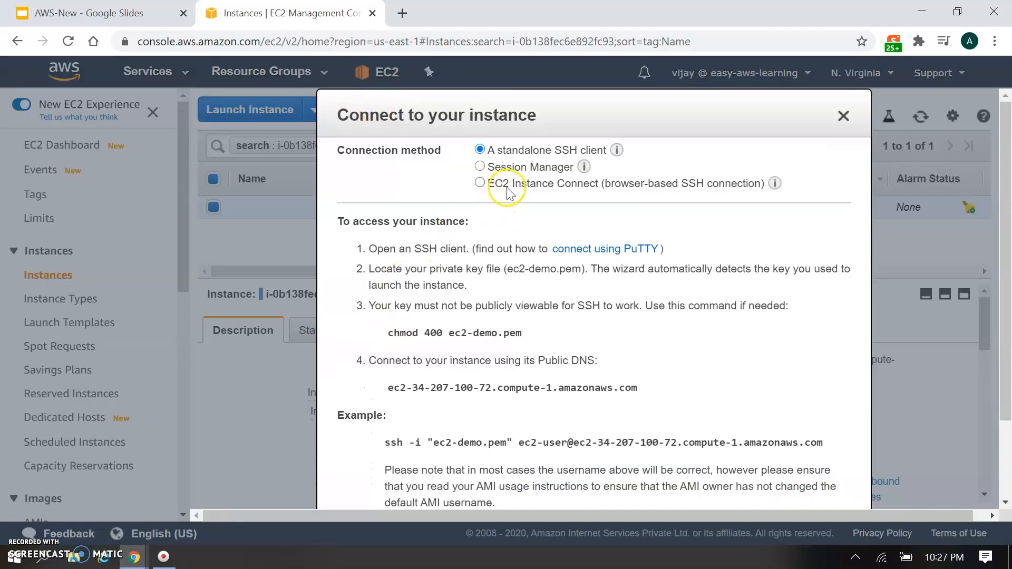
pyautogui.click(484, 184)
pyautogui.click(802, 356)
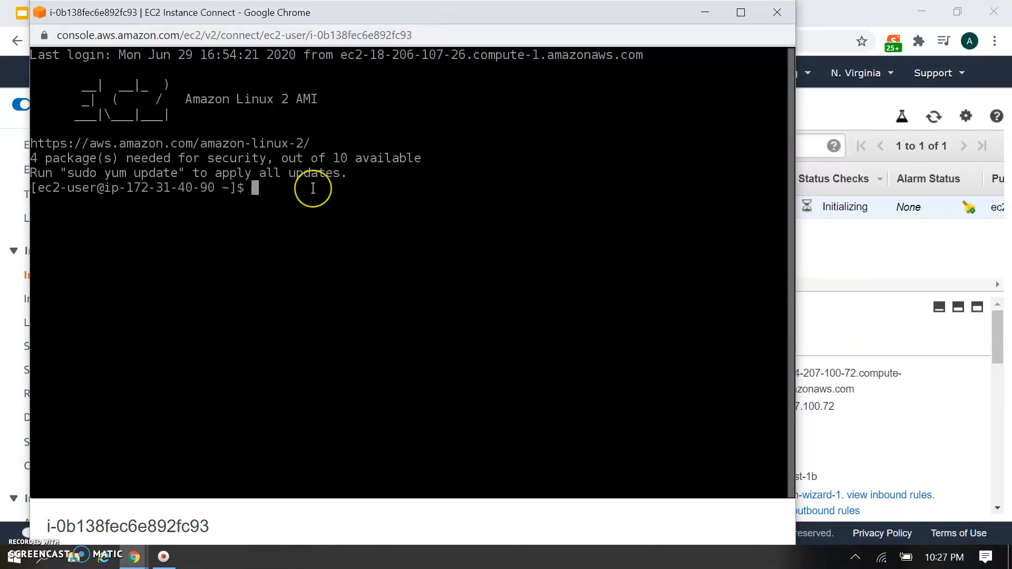
# Switch to the root user with sudo su in the new terminal session
pyautogui.write('sudo')
pyautogui.press('BackSpace')
pyautogui.write('p')
pyautogui.write(' si')
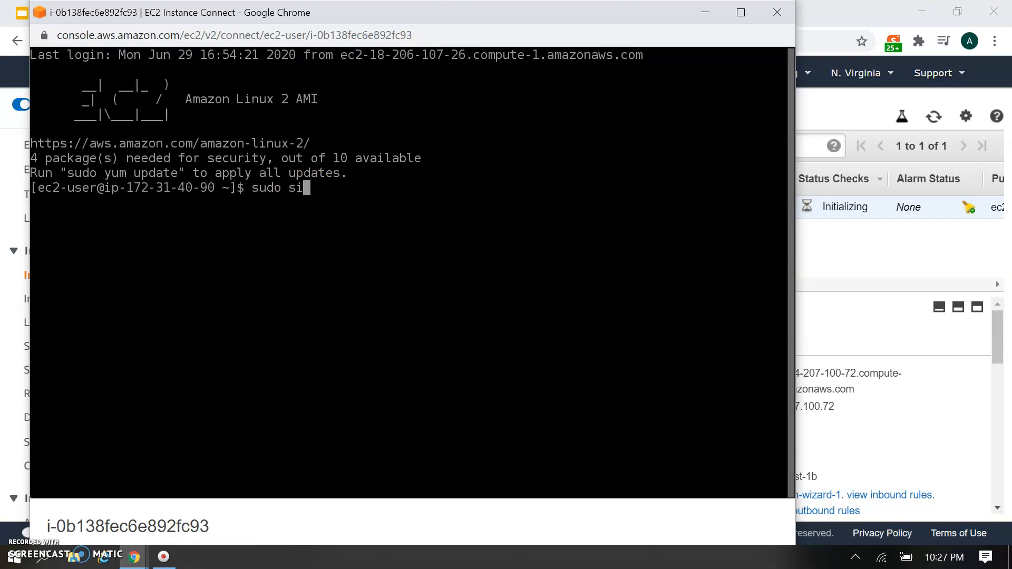
pyautogui.press('BackSpace')
pyautogui.write('u')
pyautogui.press('Return')
pyautogui.press('Return')
pyautogui.press('Return')
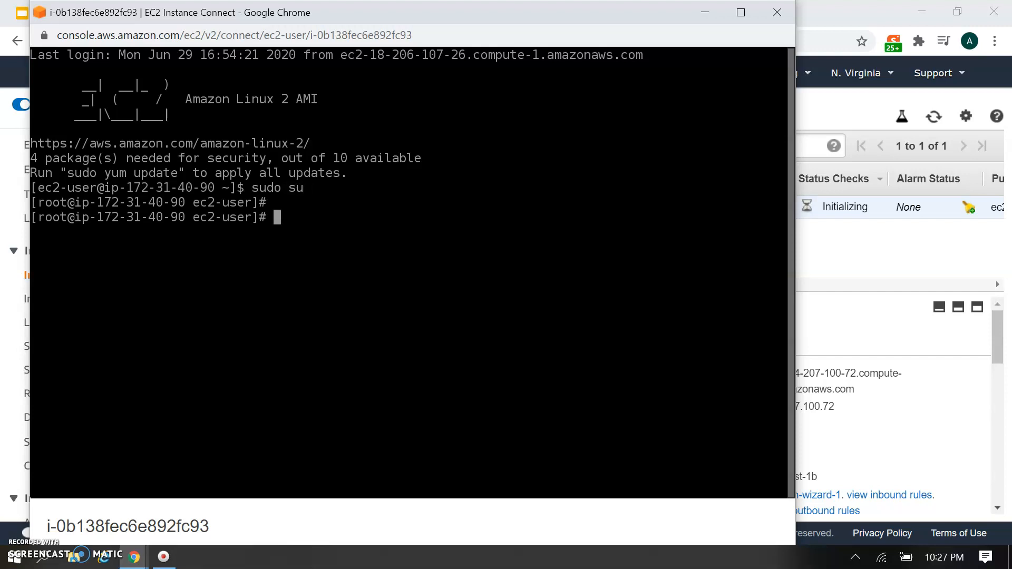
# Run uptime in the root session and highlight the elapsed uptime and user count in its output
pyautogui.write('uptime')
pyautogui.press('Return')
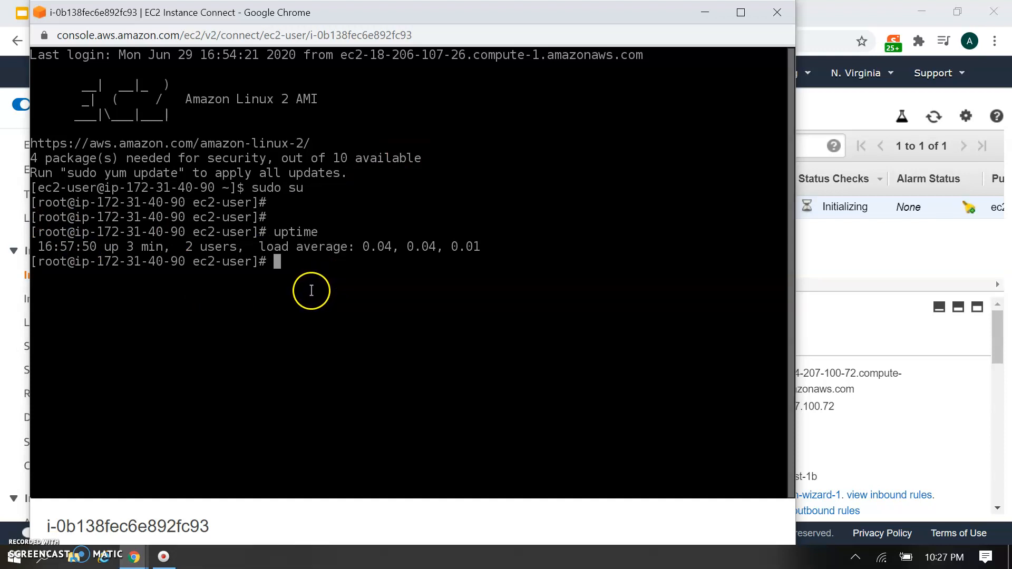
pyautogui.moveTo(105, 240); pyautogui.dragTo(241, 249)
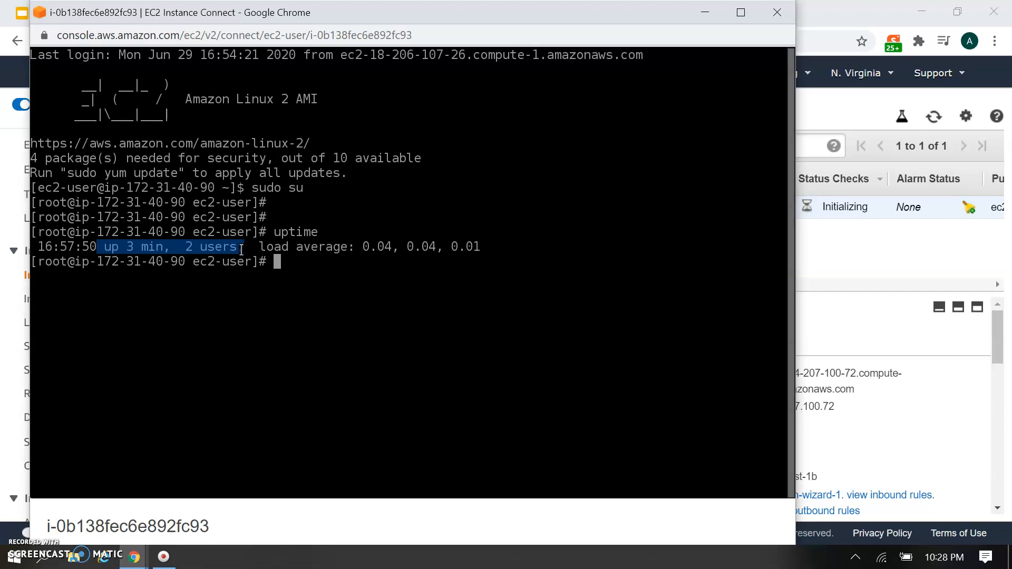
pyautogui.moveTo(241, 250); pyautogui.dragTo(244, 249)
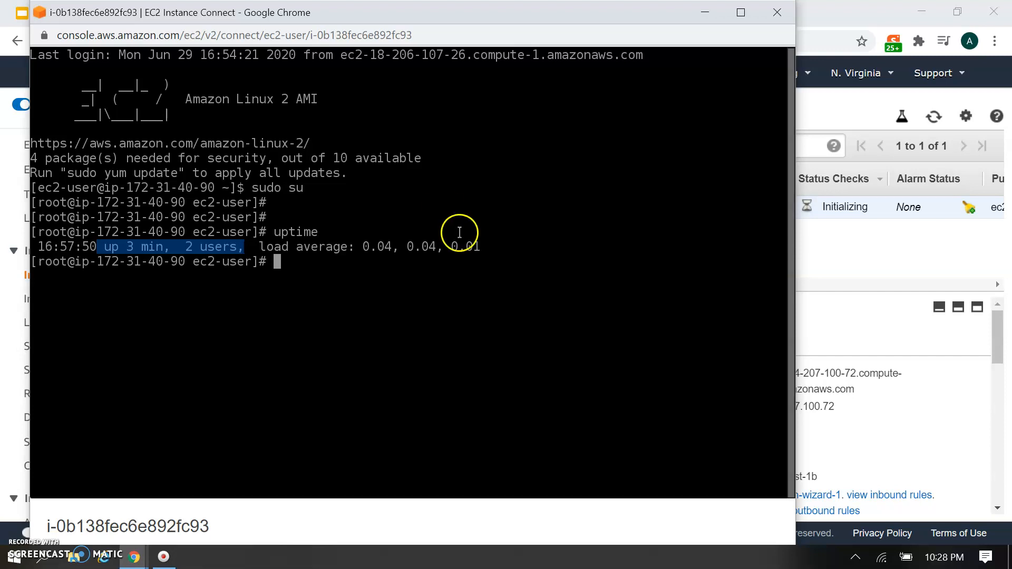